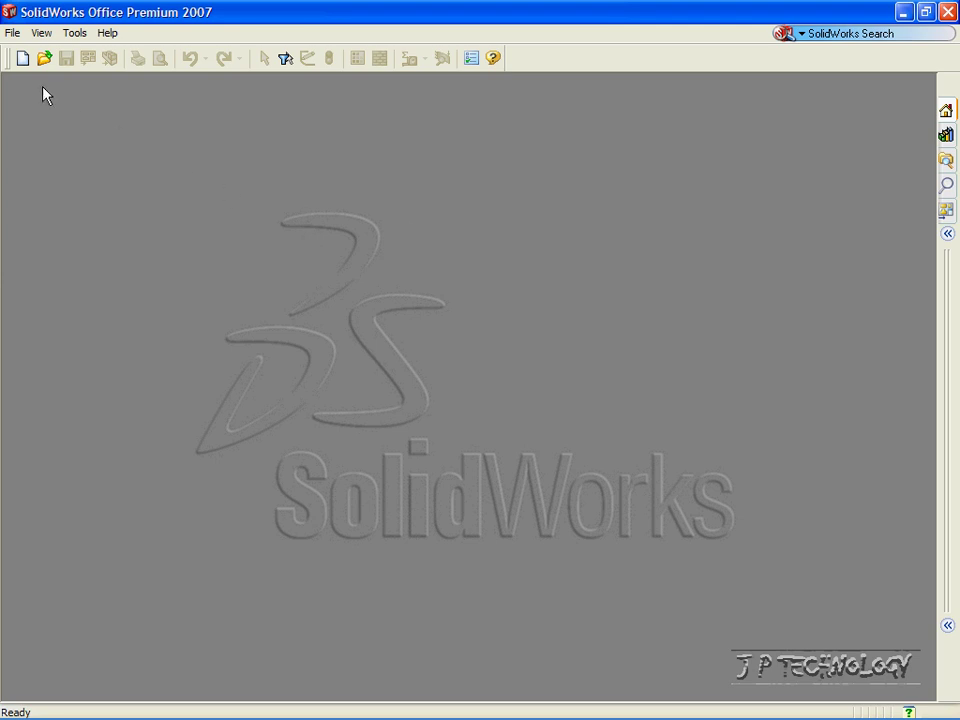
# Create a new part from the PART-MM-ANSI-AL6061 template with 6061 Alloy material.
pyautogui.click(12, 32)
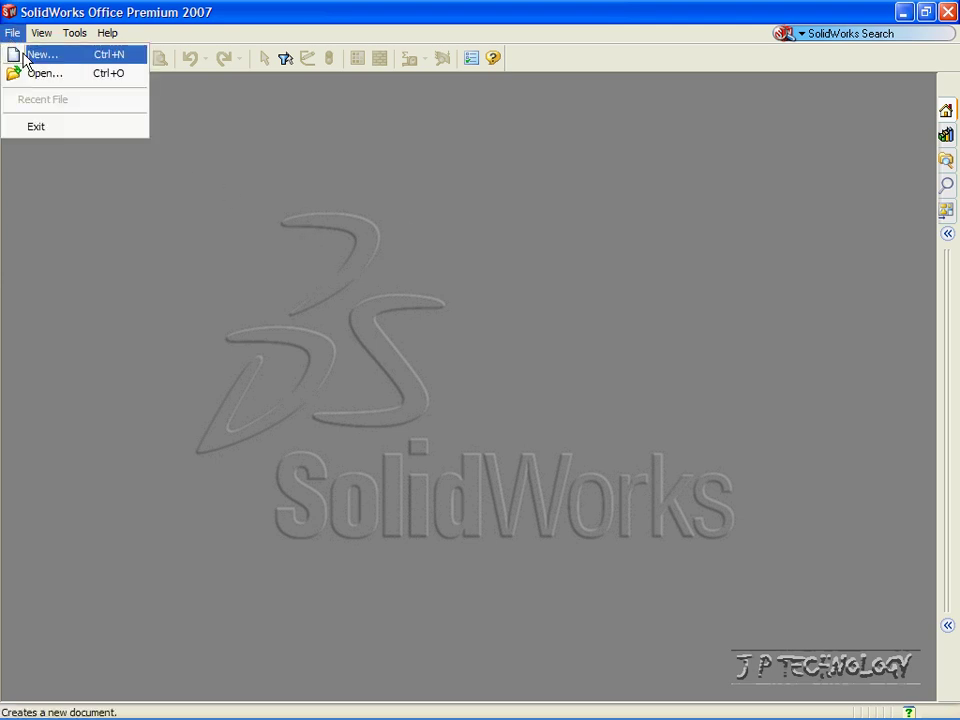
pyautogui.click(40, 54)
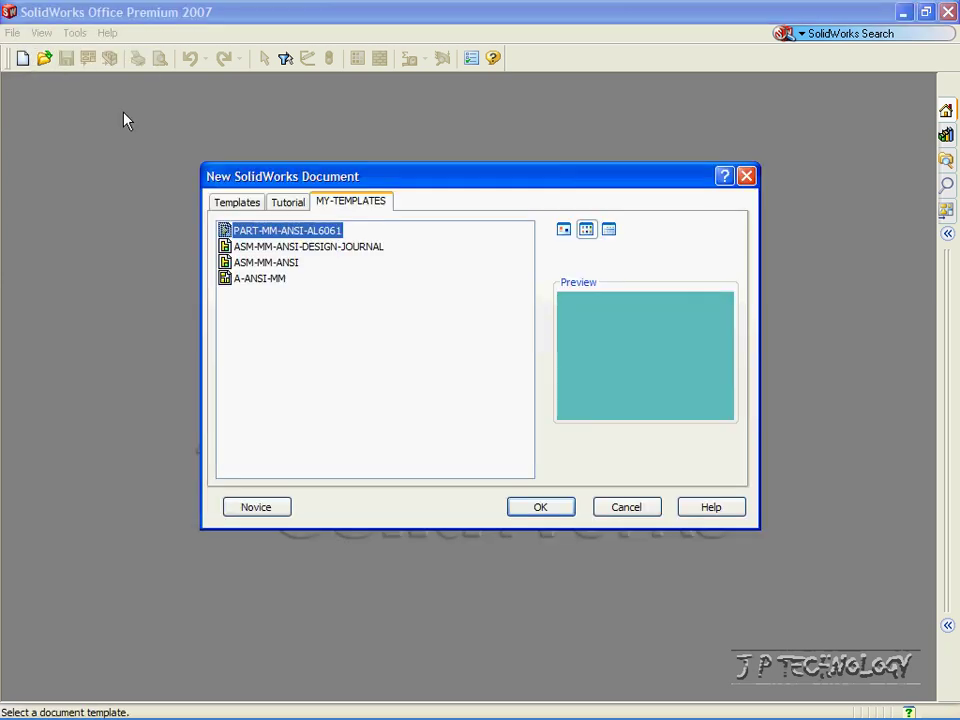
pyautogui.click(549, 510)
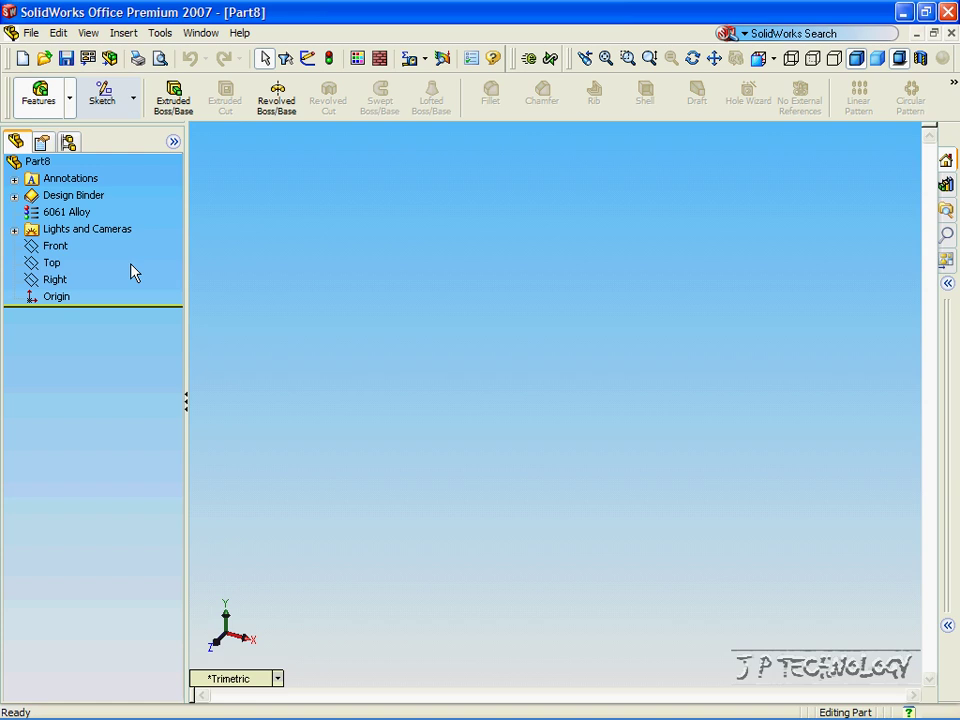
# On the Front plane, draw lines up from the origin, left along the top, then briefly down.
pyautogui.click(104, 98)
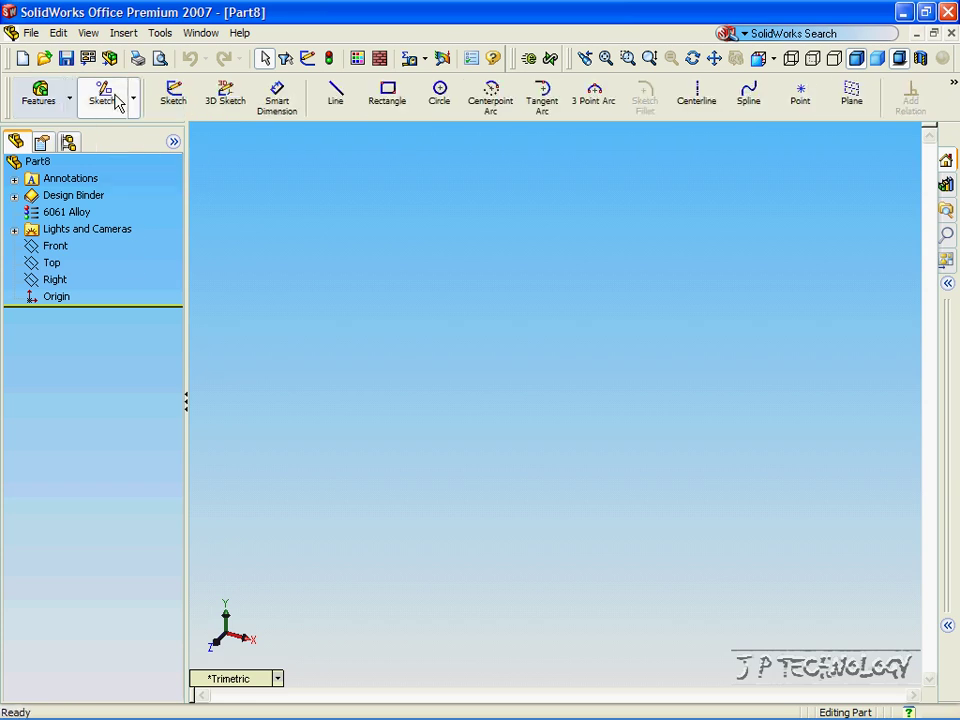
pyautogui.click(334, 101)
pyautogui.click(393, 258)
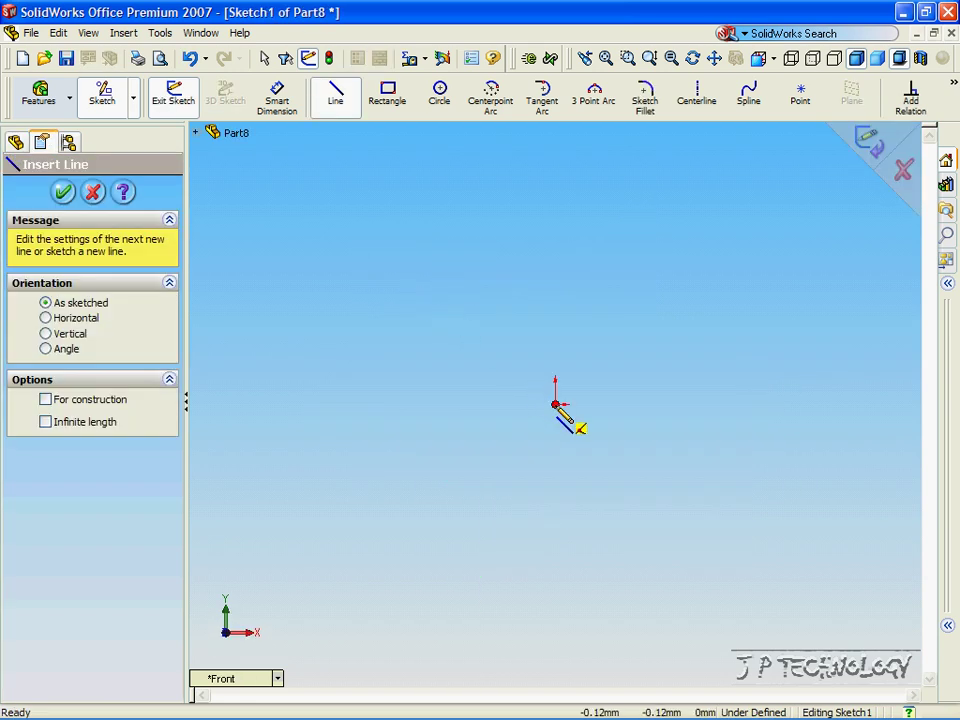
pyautogui.click(556, 405)
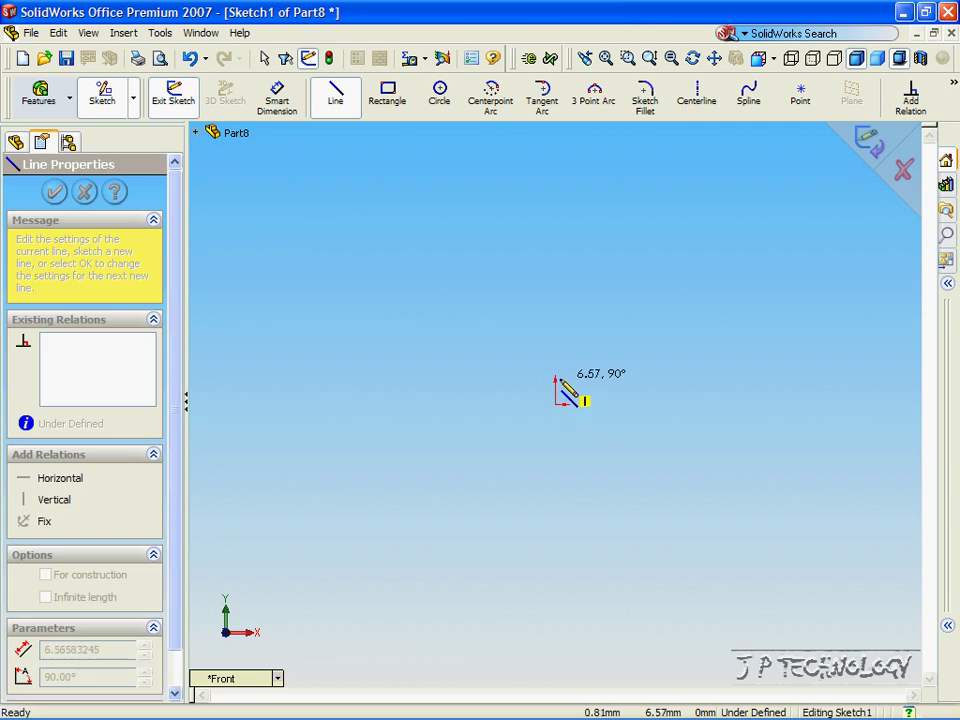
pyautogui.click(556, 310)
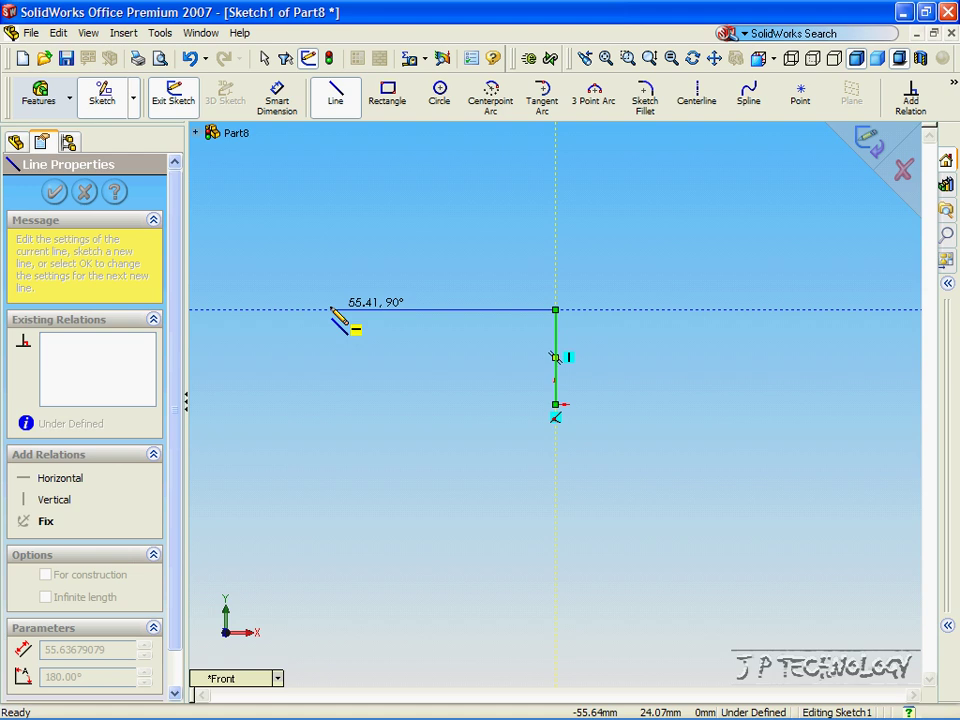
pyautogui.click(274, 309)
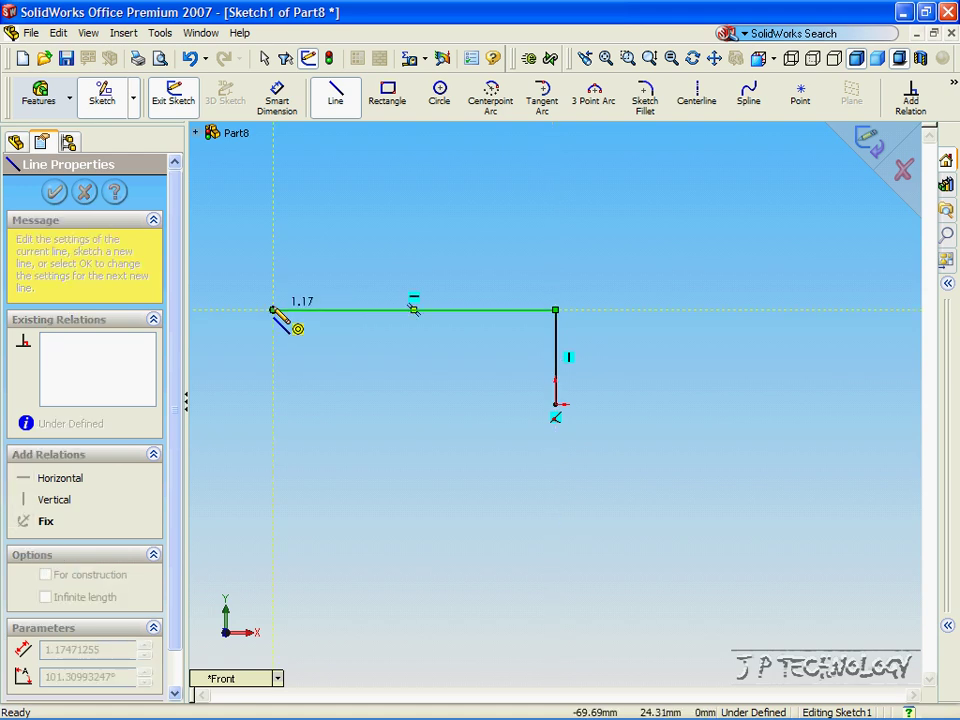
pyautogui.click(273, 326)
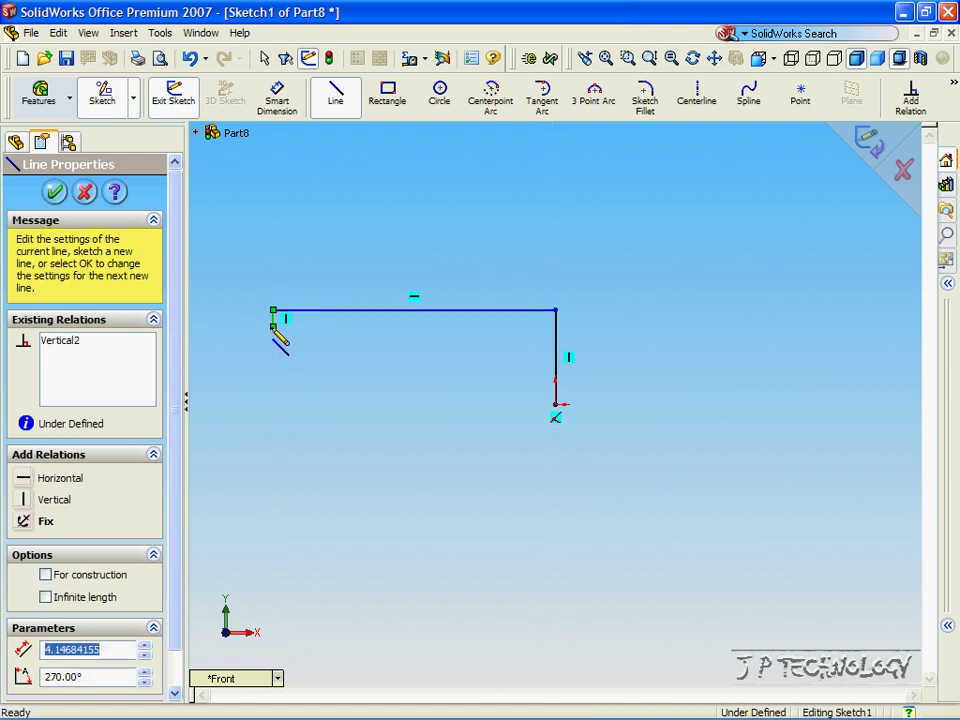
pyautogui.rightClick(276, 332)
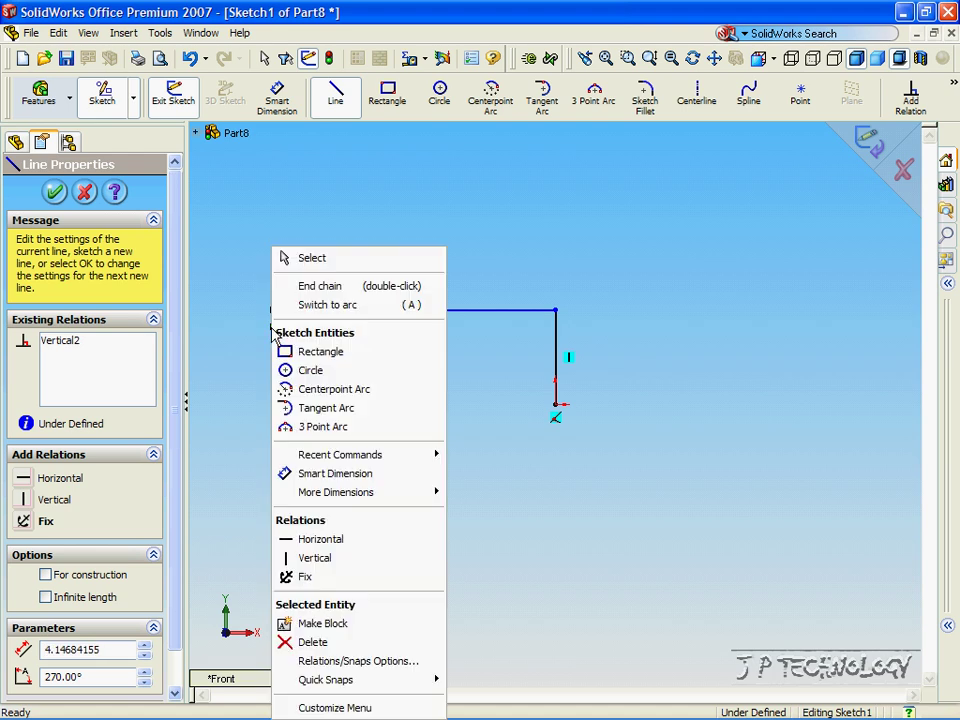
pyautogui.click(308, 290)
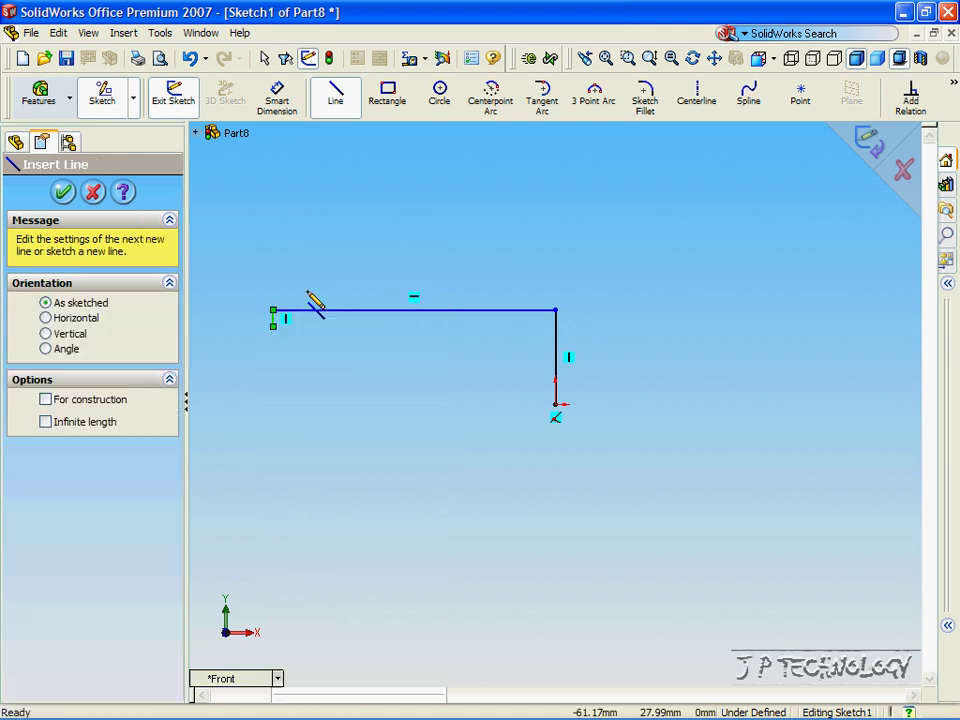
# Add a 180° three-point arc, radius about 6.8 mm, below the short left line.
pyautogui.click(594, 100)
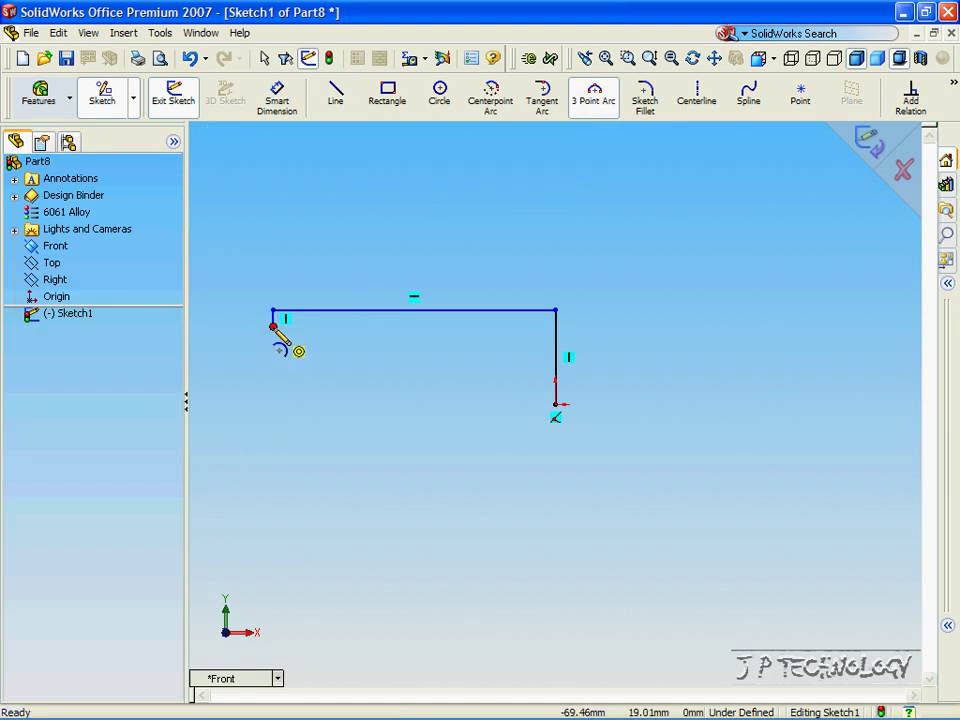
pyautogui.click(273, 326)
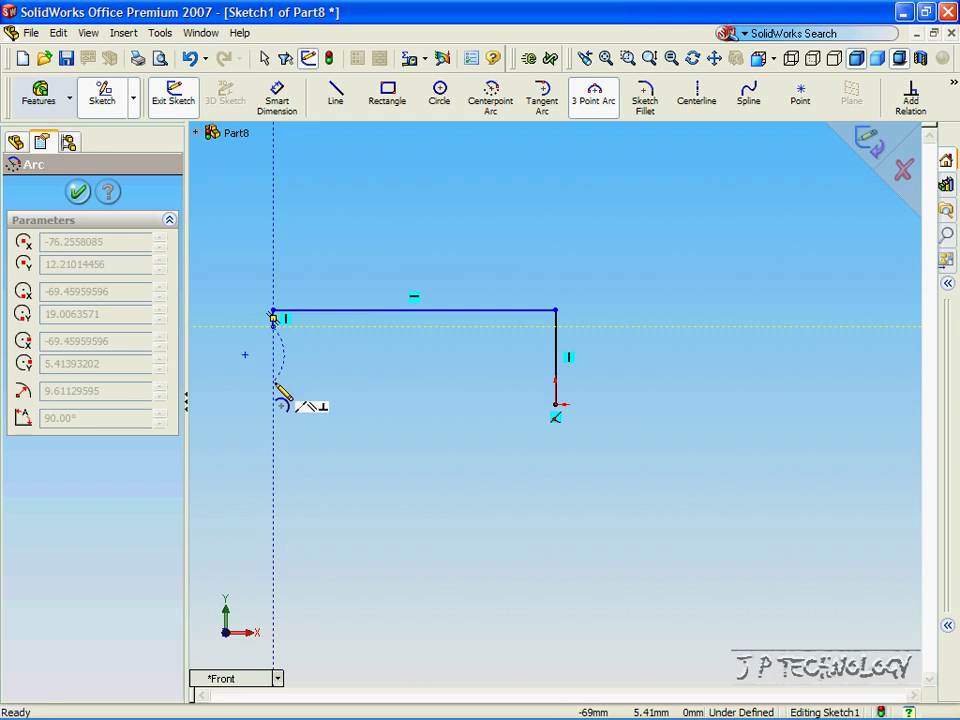
pyautogui.click(276, 387)
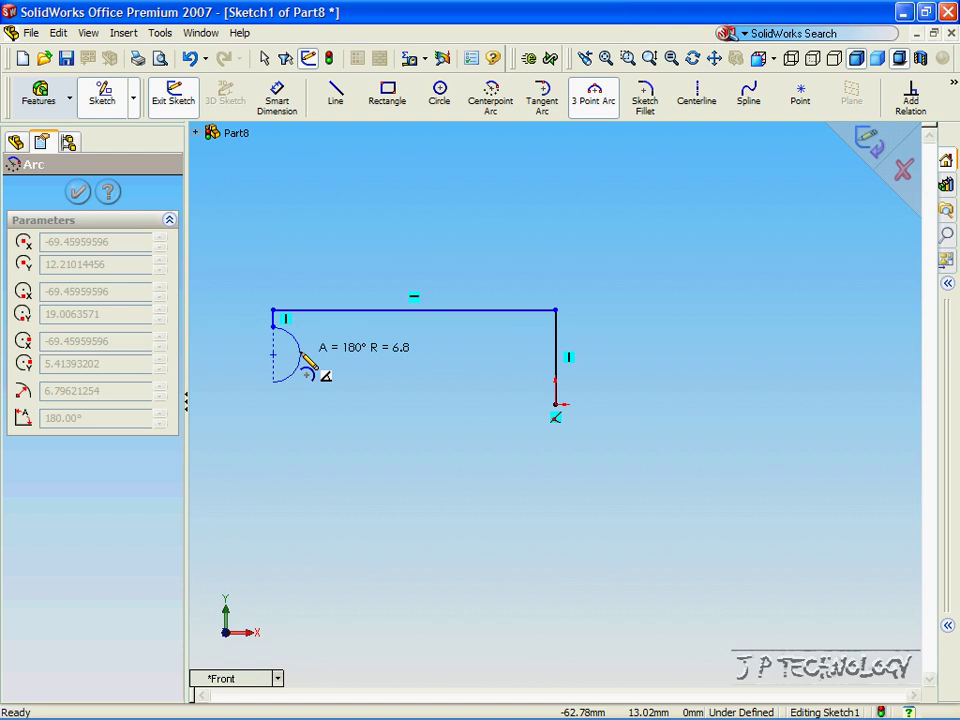
pyautogui.click(301, 357)
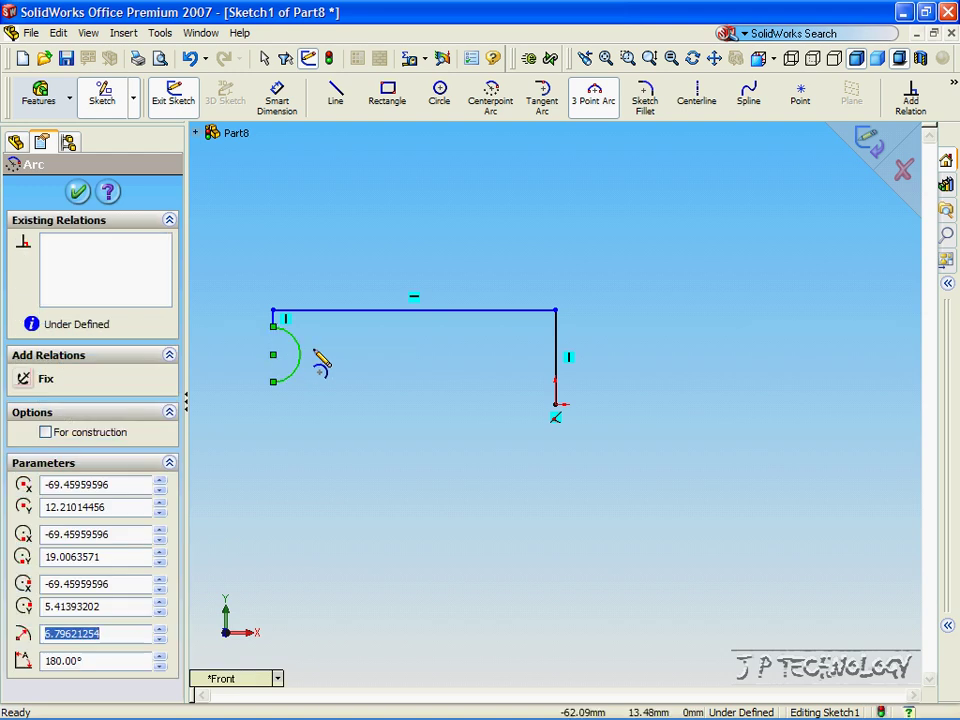
# Close the profile with a 5.41 mm drop from the arc and a 69.46 mm line to the origin.
pyautogui.click(341, 102)
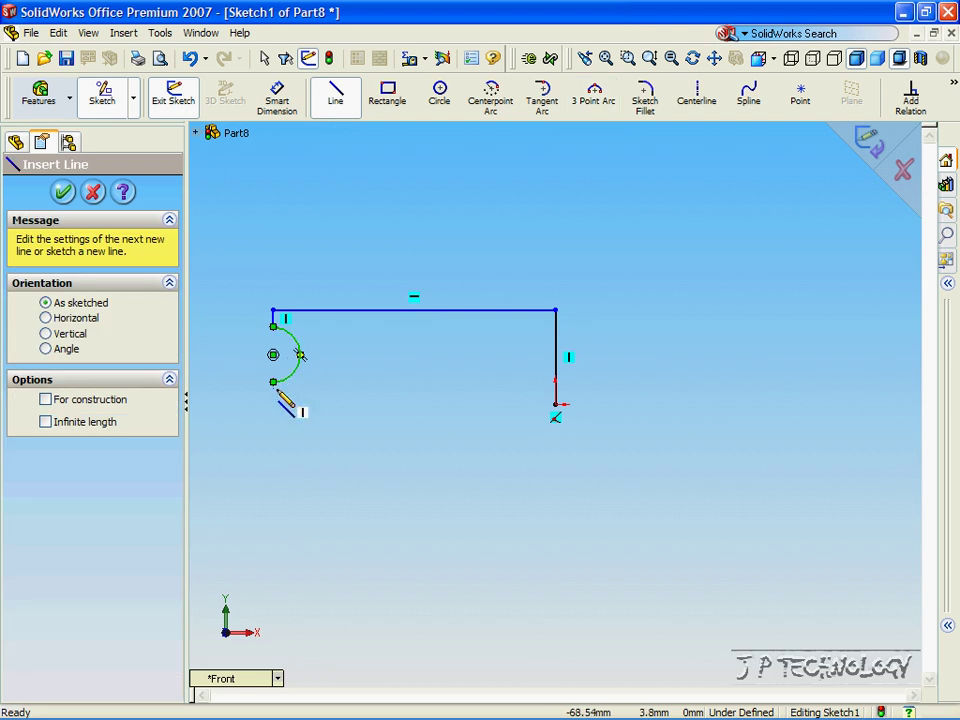
pyautogui.click(274, 390)
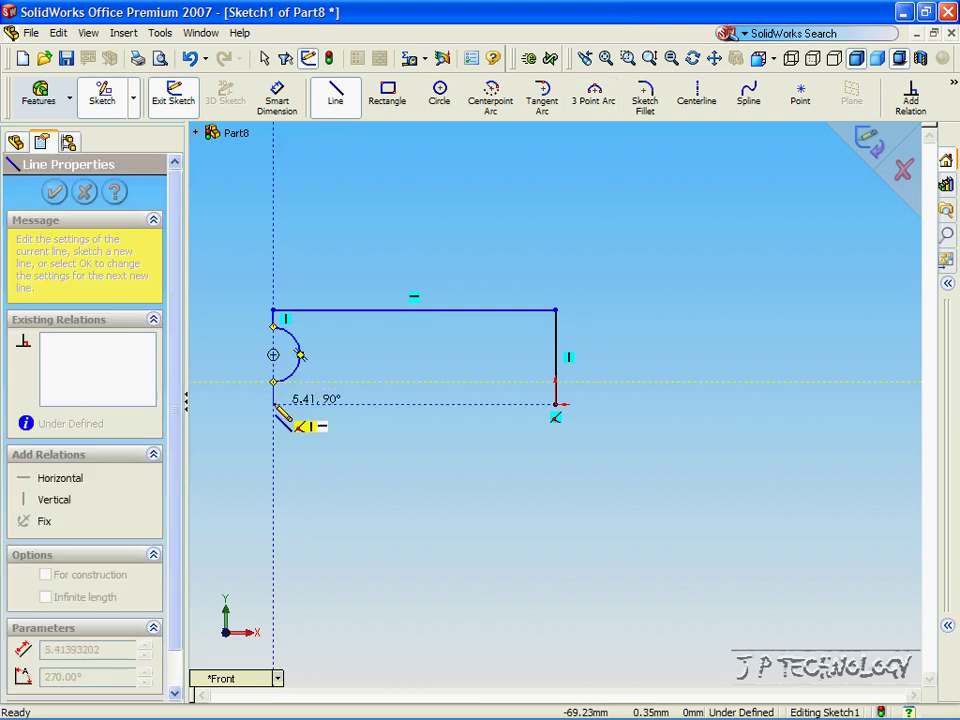
pyautogui.click(275, 405)
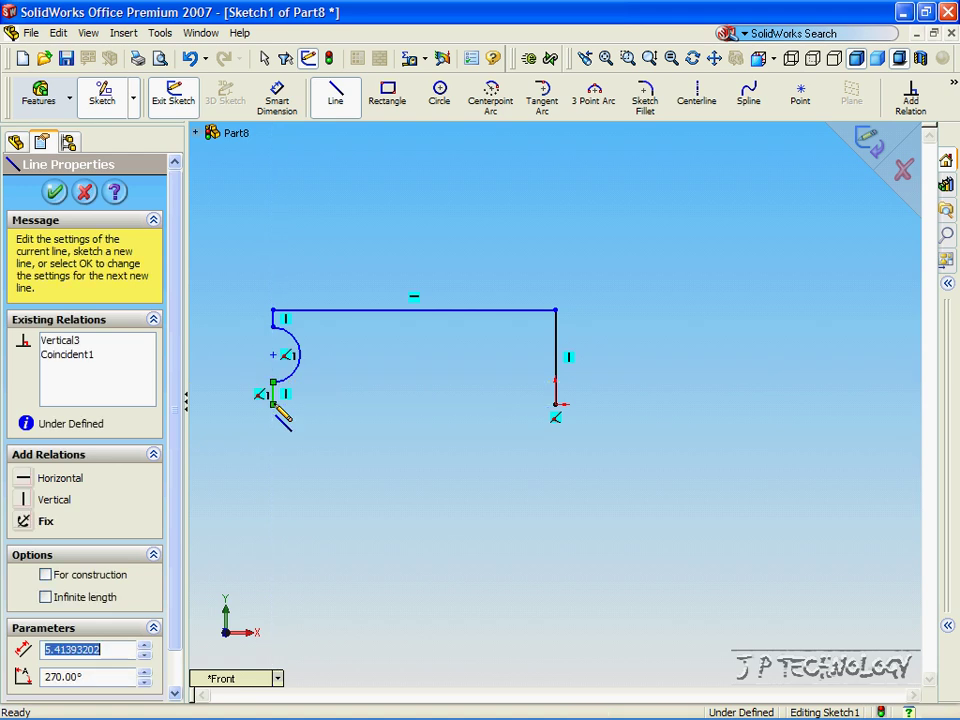
pyautogui.click(556, 405)
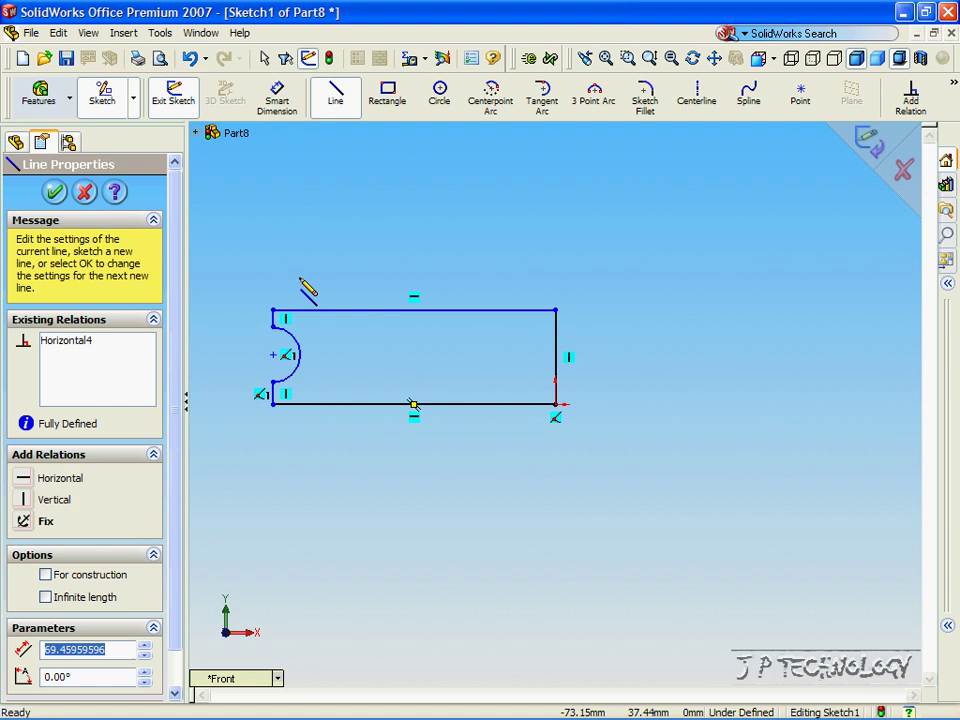
pyautogui.click(60, 191)
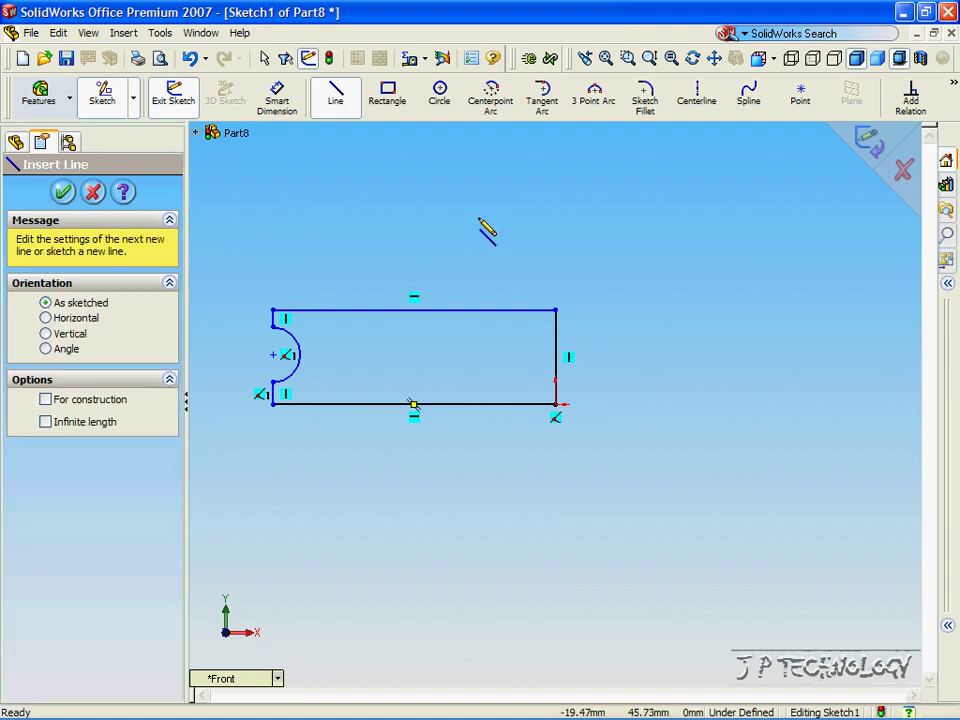
# Add an Equal relation between the short vertical lines above and below the arc.
pyautogui.click(911, 102)
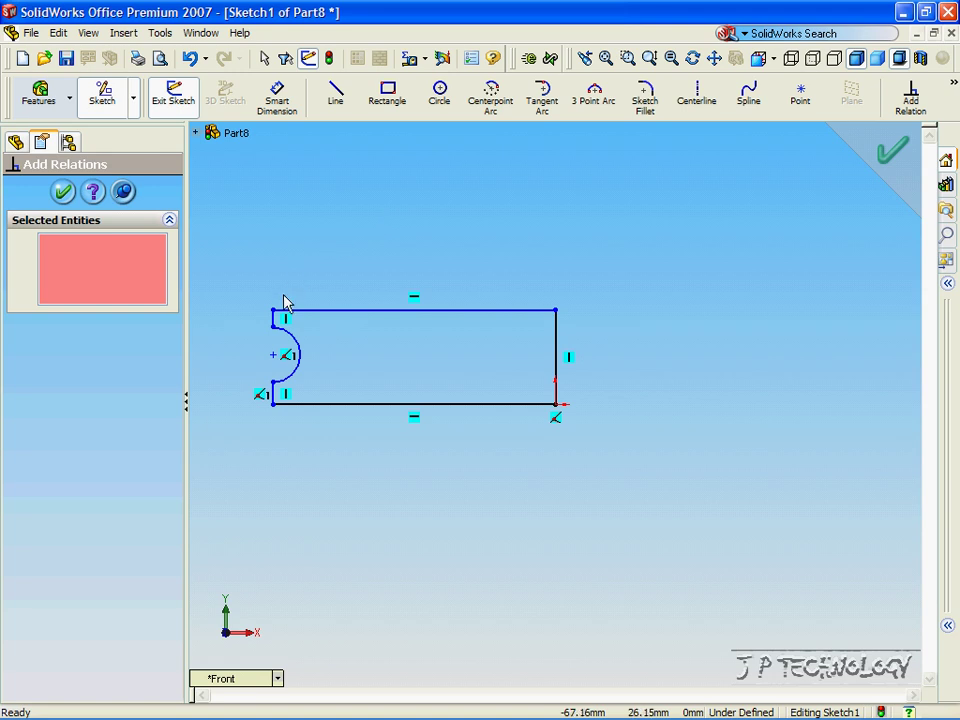
pyautogui.click(275, 318)
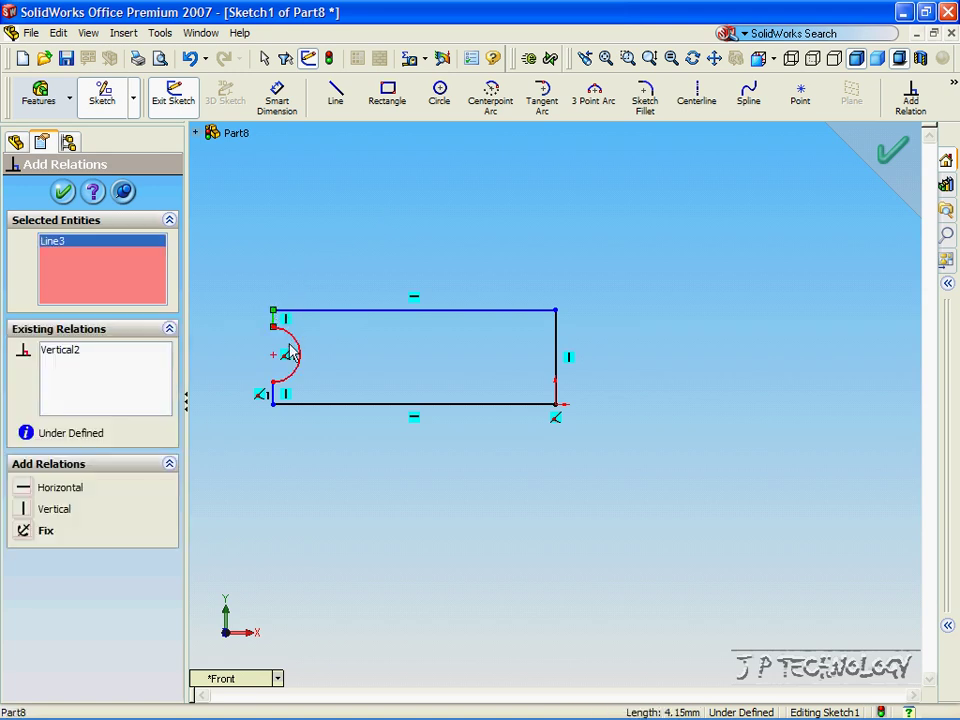
pyautogui.click(275, 394)
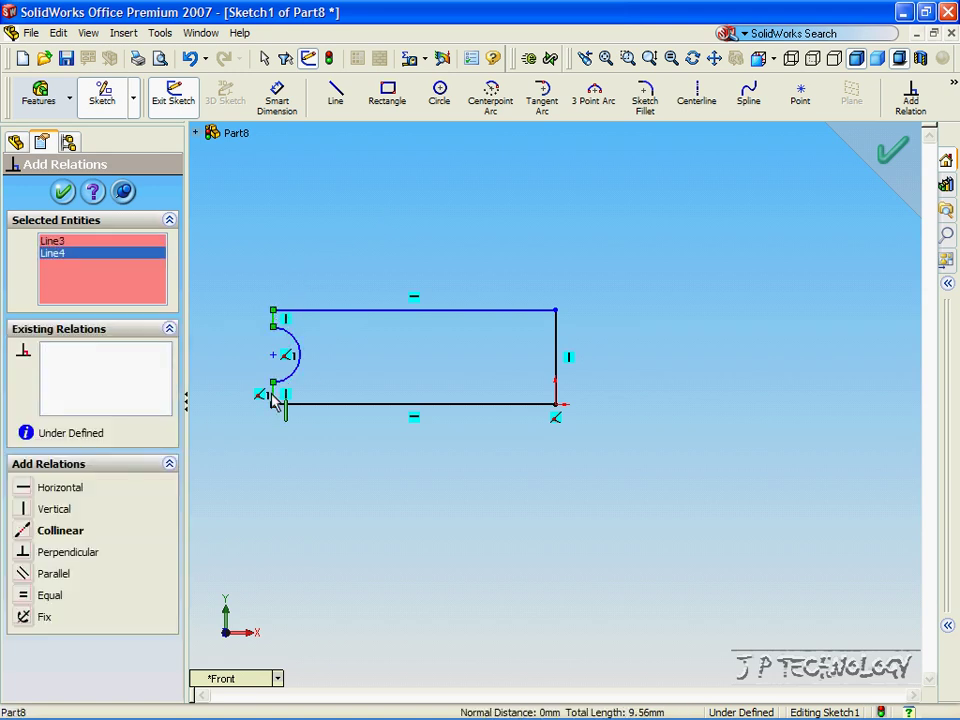
pyautogui.click(25, 597)
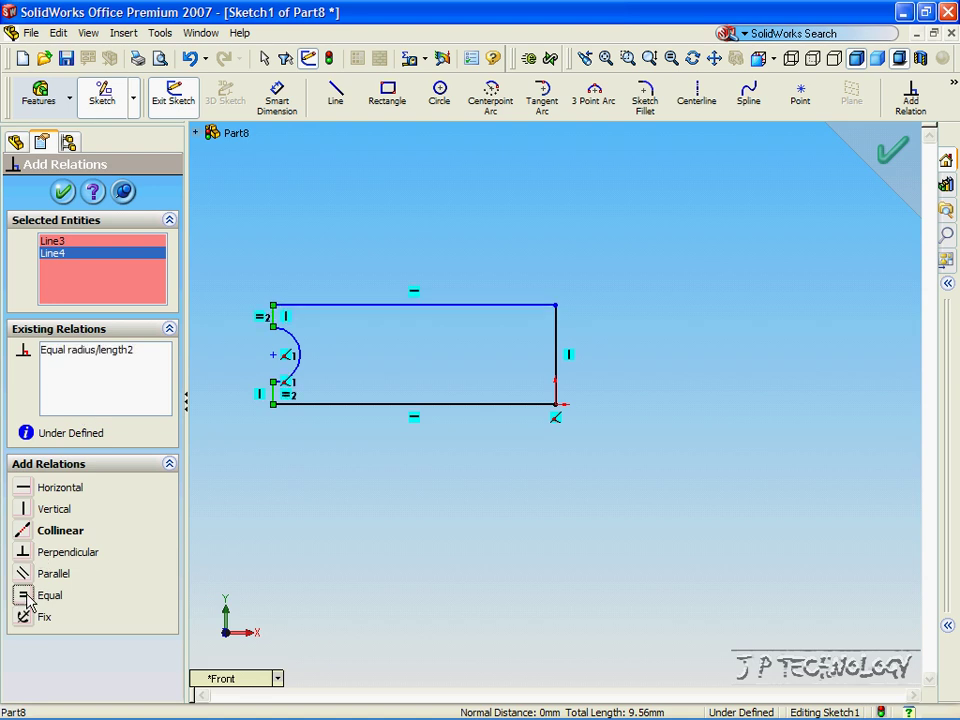
pyautogui.click(64, 192)
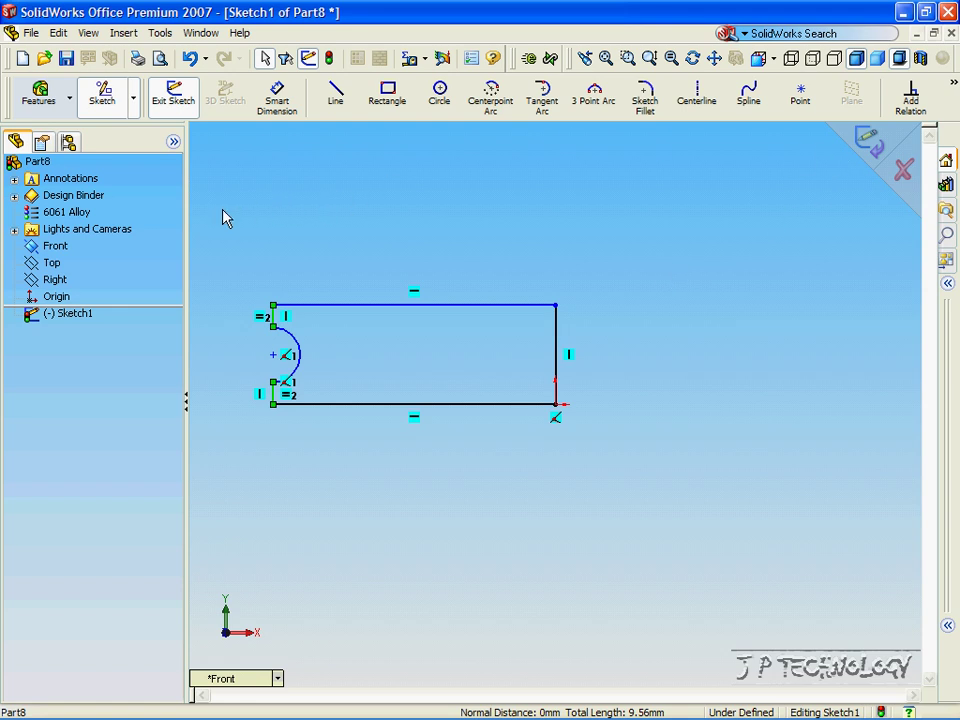
# Revolve the sketch 360° about the right vertical line and preview it in Isometric view.
pyautogui.click(40, 98)
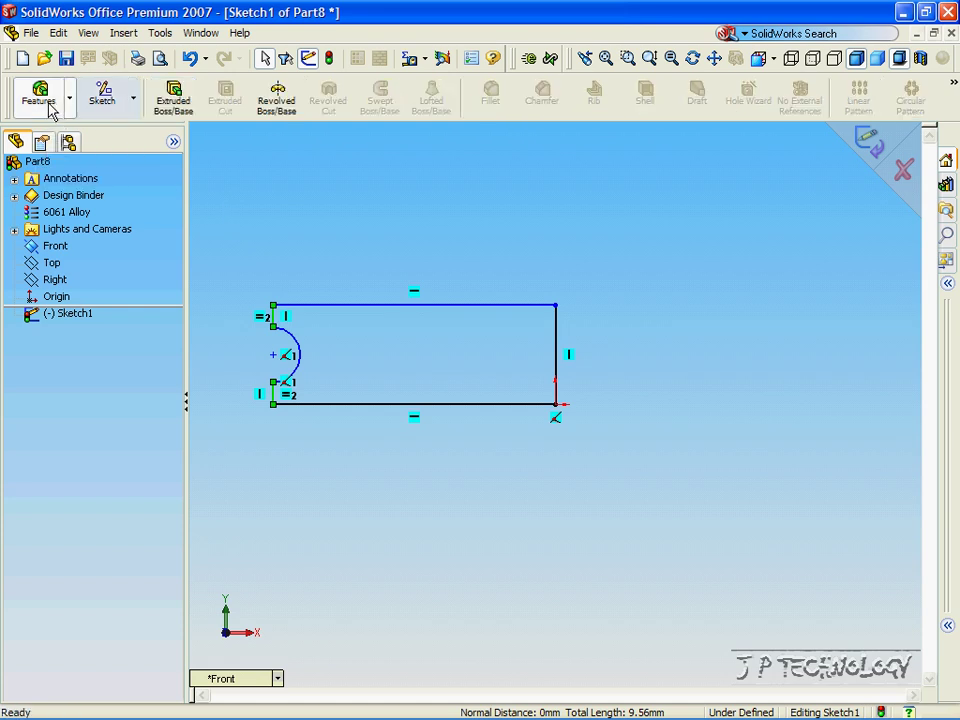
pyautogui.click(277, 98)
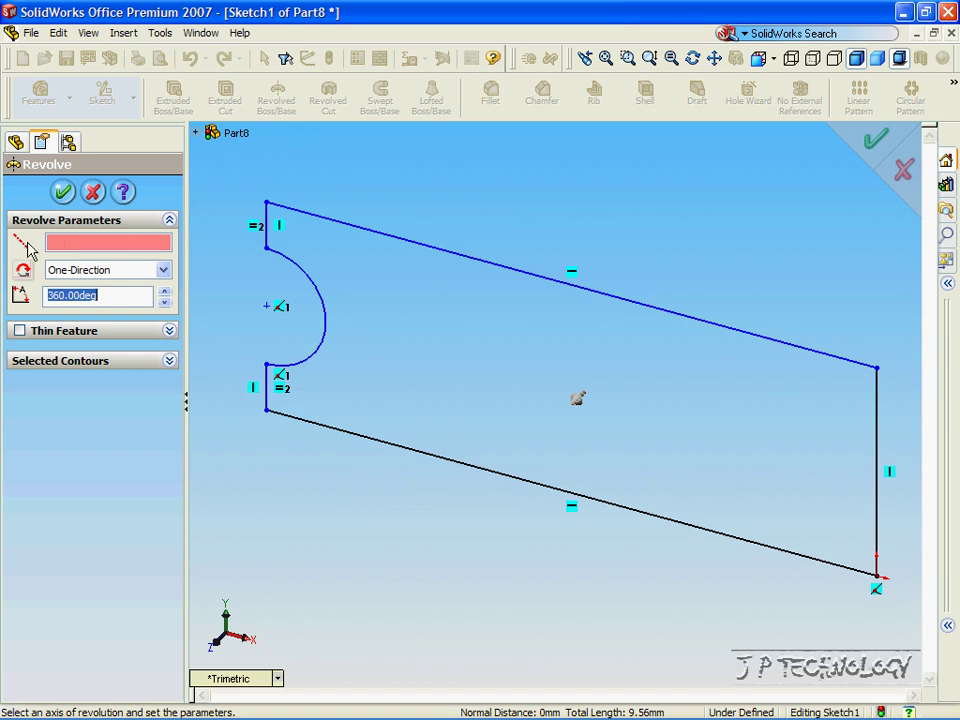
pyautogui.click(306, 180)
pyautogui.scroll(4, 377, 214)
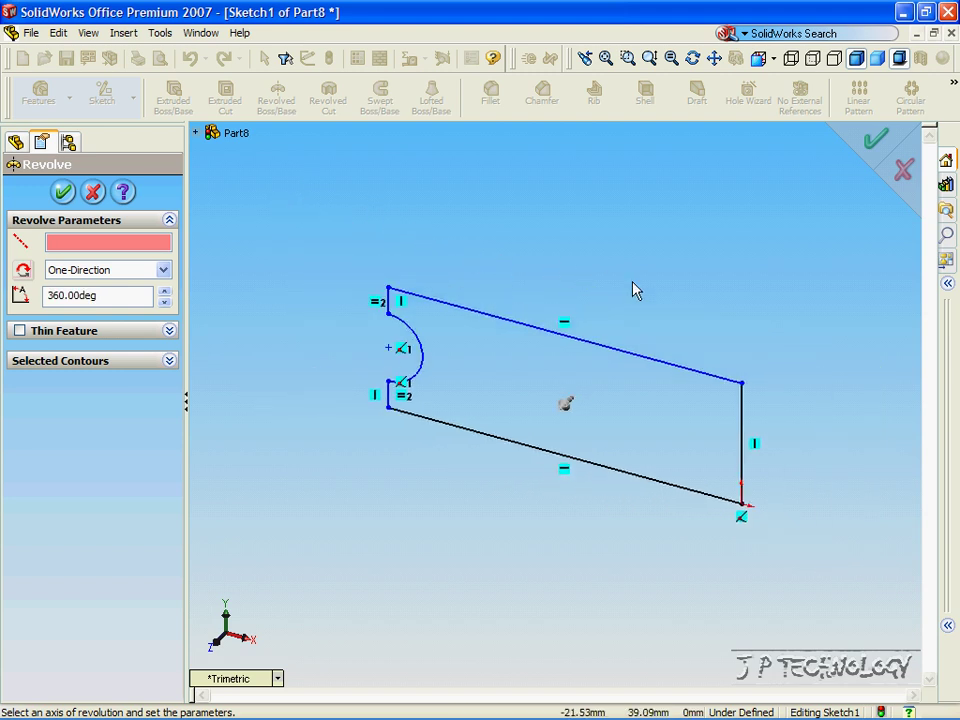
pyautogui.click(745, 440)
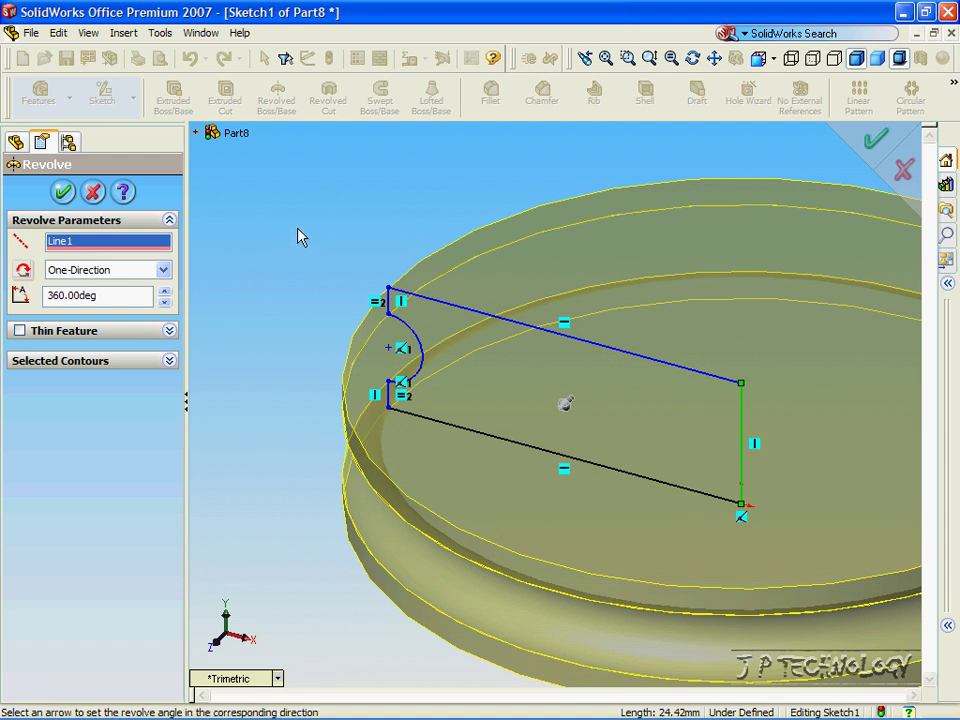
pyautogui.press('Up')
pyautogui.press('Up')
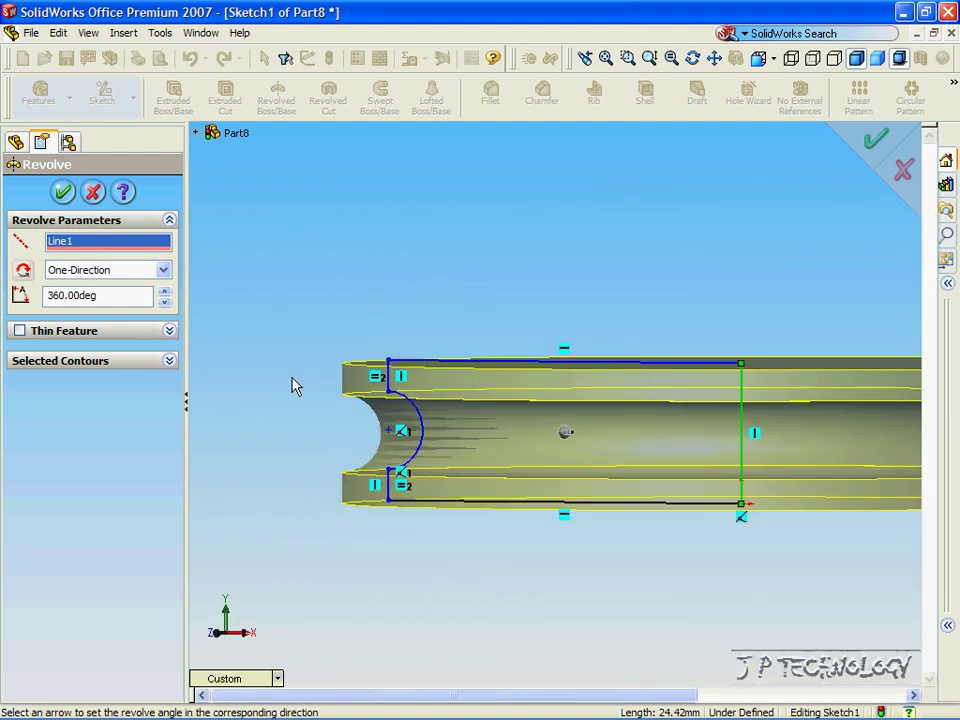
pyautogui.press('Up')
pyautogui.press('Up')
pyautogui.press('Up')
pyautogui.press('Up')
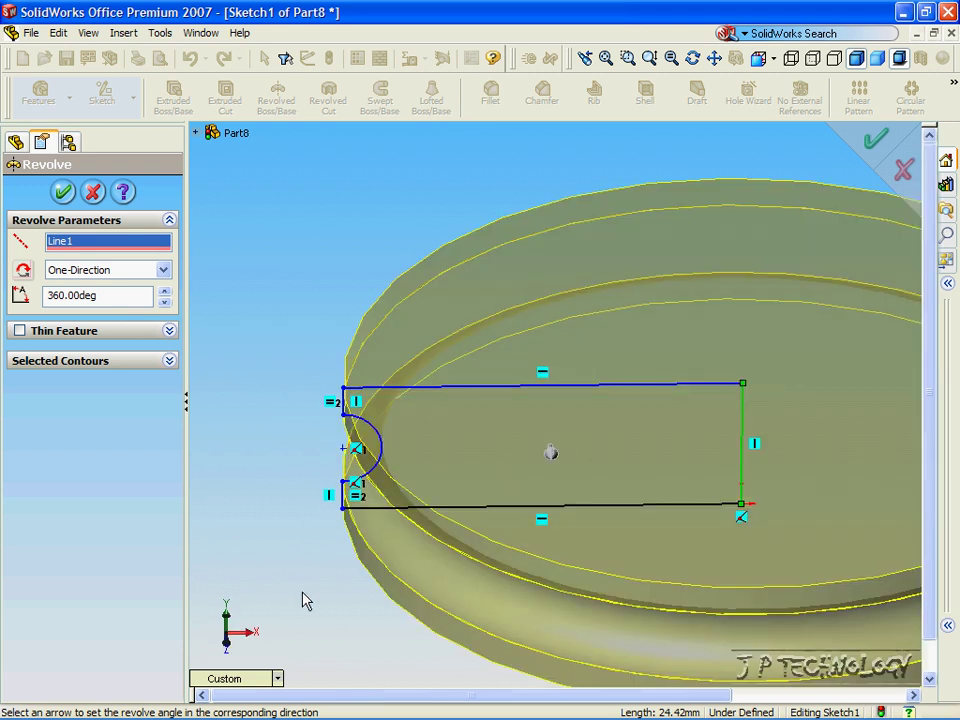
pyautogui.click(228, 678)
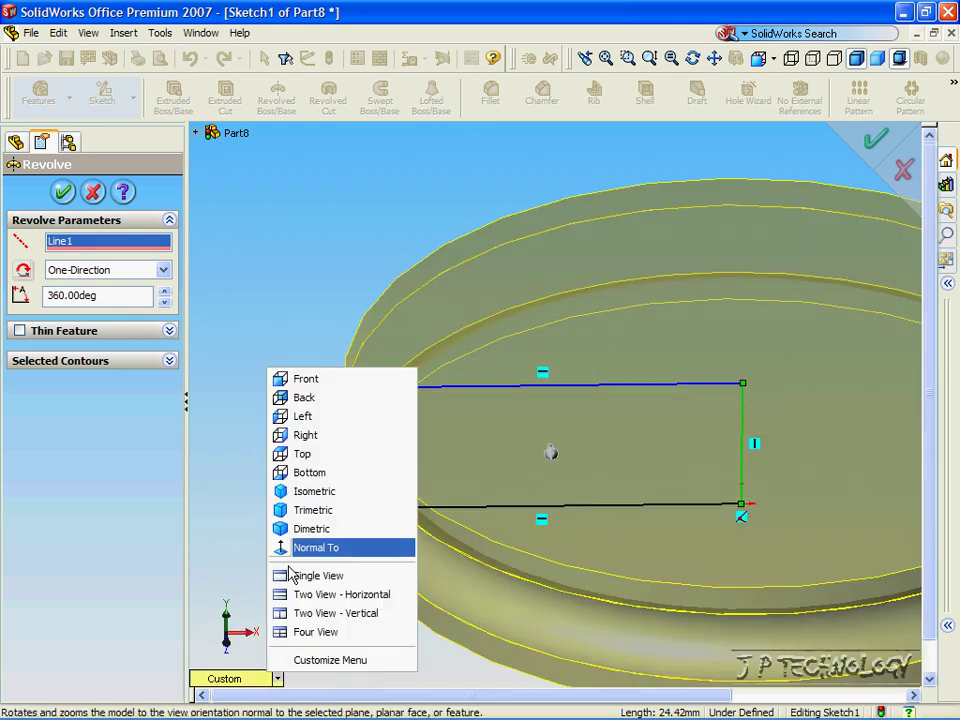
pyautogui.click(309, 495)
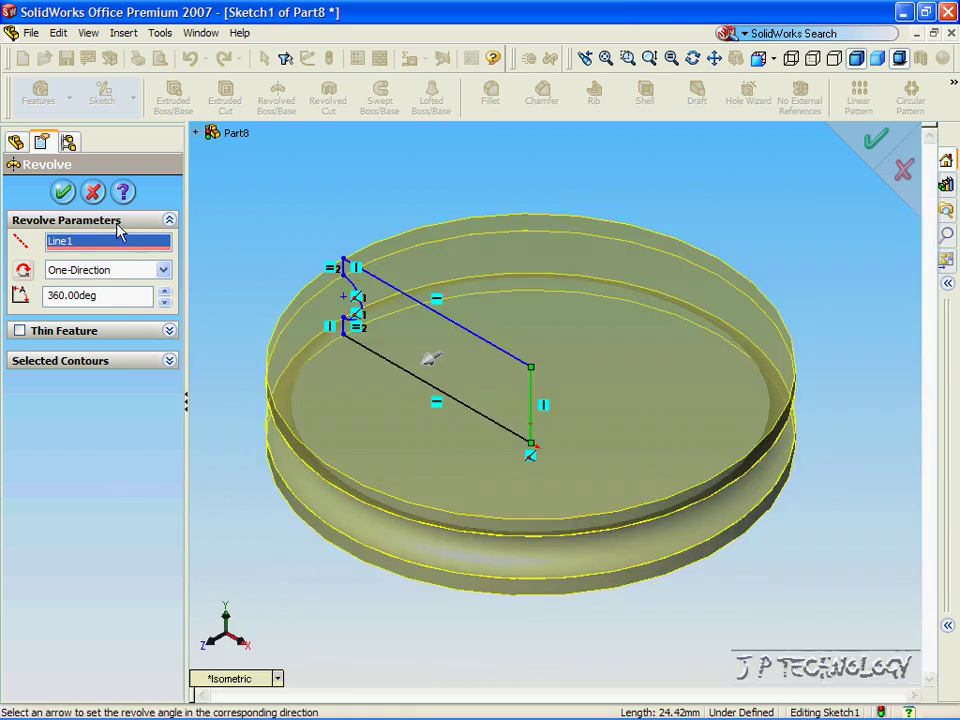
pyautogui.click(62, 192)
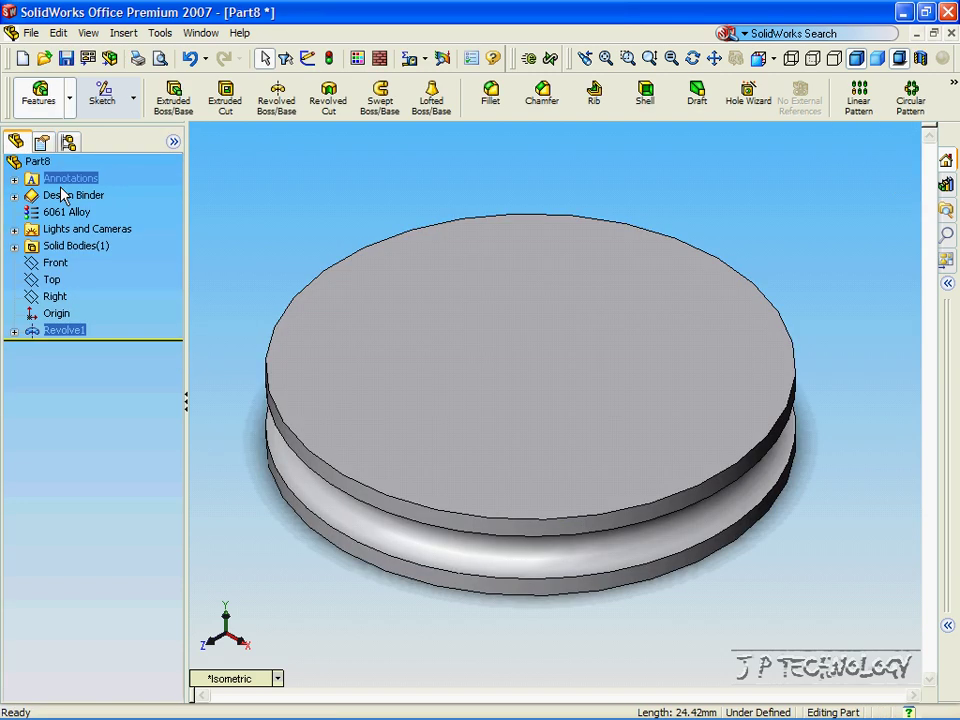
pyautogui.press('Up')
pyautogui.press('Up')
pyautogui.press('Up')
pyautogui.press('Up')
pyautogui.press('Up')
pyautogui.press('Up')
pyautogui.press('Up')
pyautogui.press('Up')
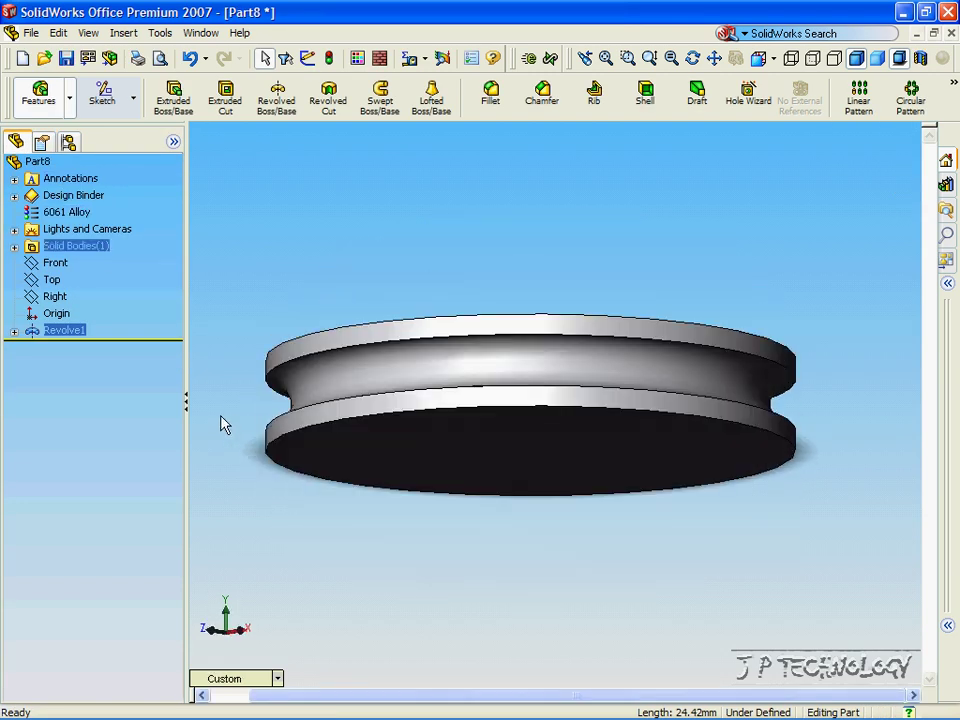
pyautogui.press('Up')
pyautogui.press('Up')
pyautogui.press('Up')
pyautogui.press('Up')
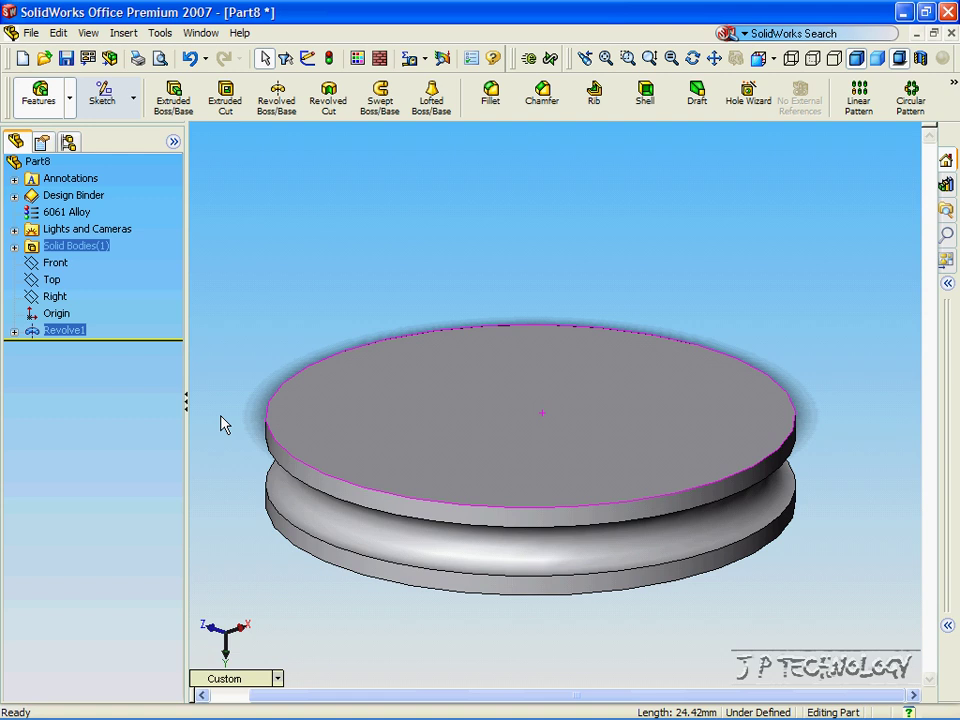
pyautogui.press('Up')
pyautogui.press('Up')
pyautogui.press('Up')
pyautogui.press('Up')
pyautogui.press('Up')
pyautogui.press('Up')
pyautogui.press('Up')
pyautogui.press('Up')
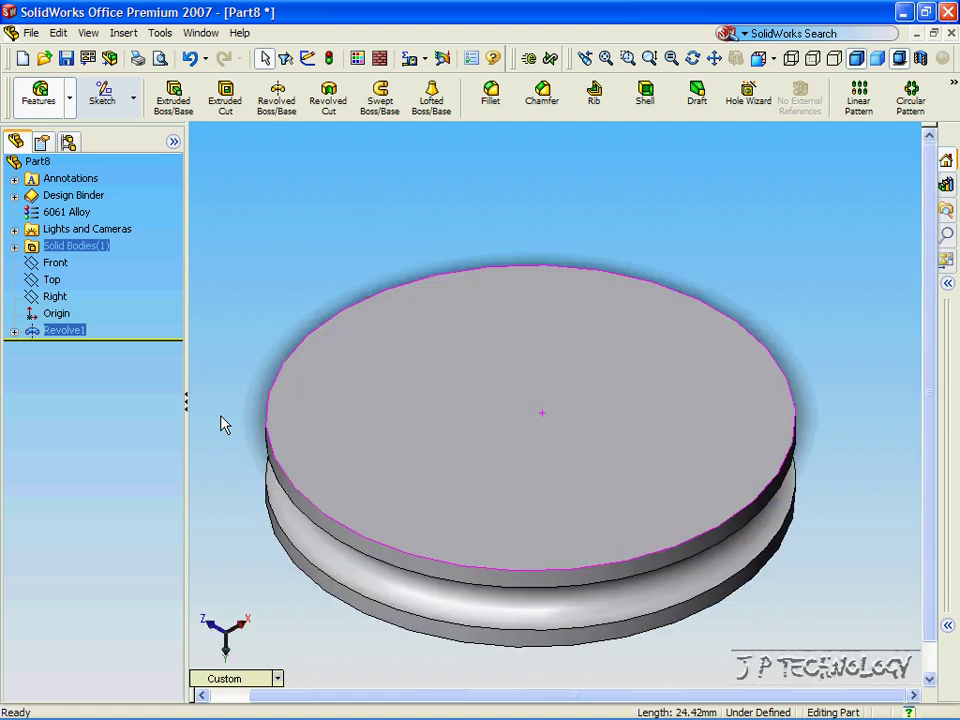
pyautogui.press('Up')
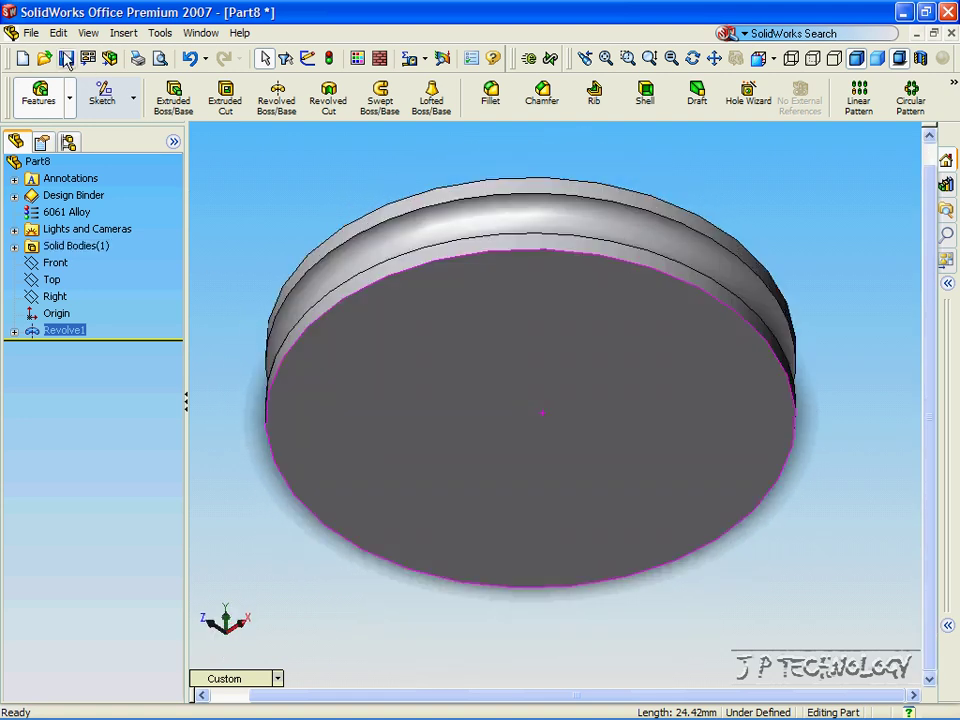
# Create a new part, Part9, from the PART-MM-ANSI-AL6061 template.
pyautogui.click(31, 33)
pyautogui.click(50, 54)
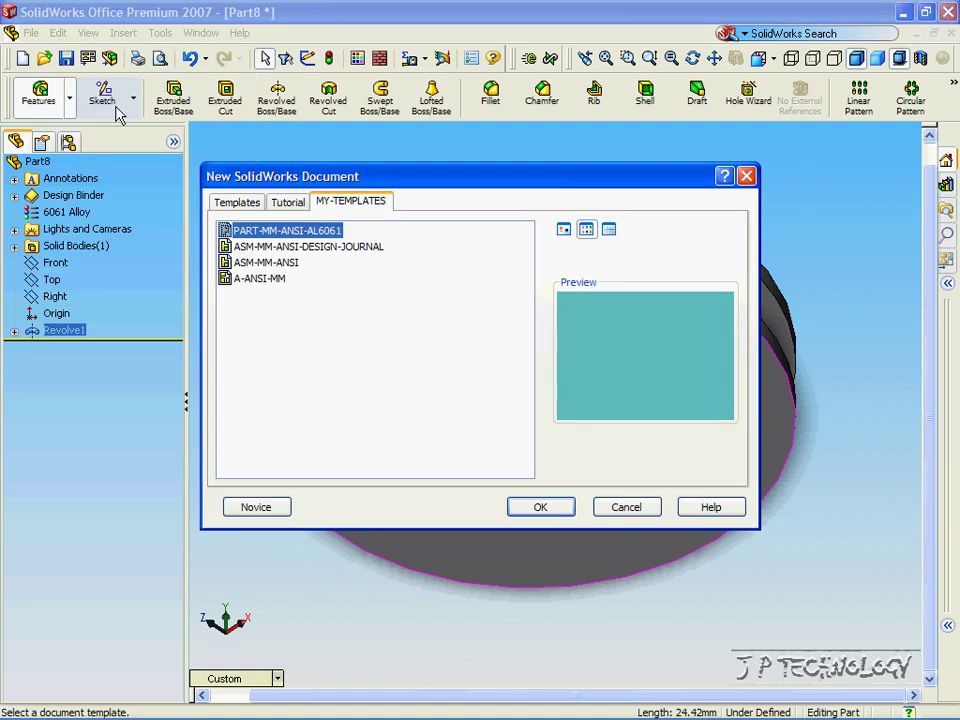
pyautogui.click(540, 507)
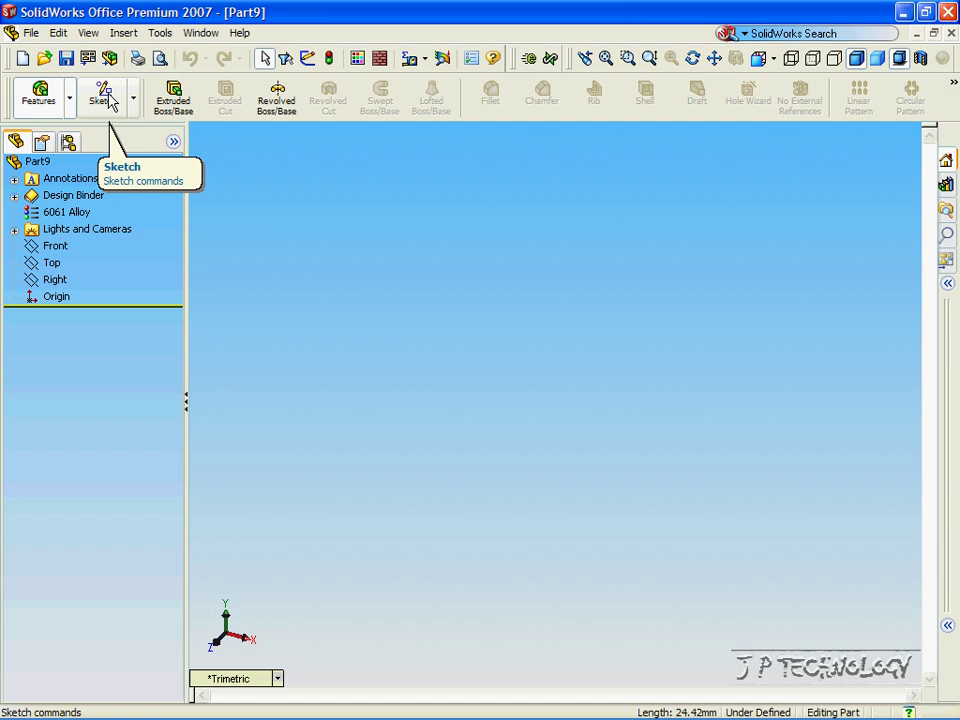
# On the Front plane, draw three connected lines: angled, vertical, then slanting to the upper left.
pyautogui.click(108, 100)
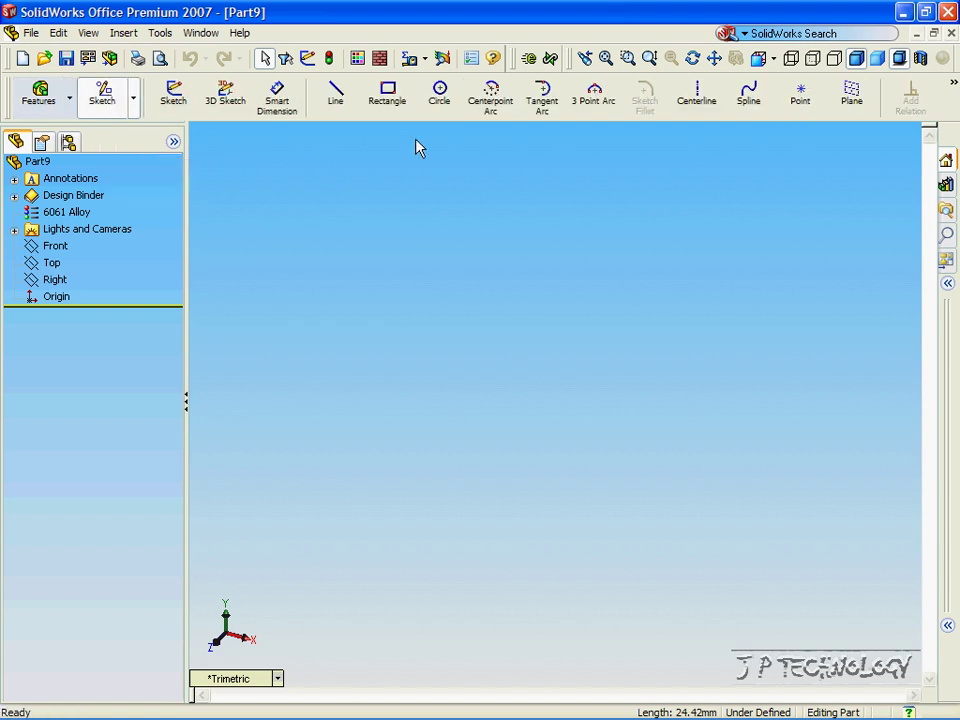
pyautogui.click(336, 95)
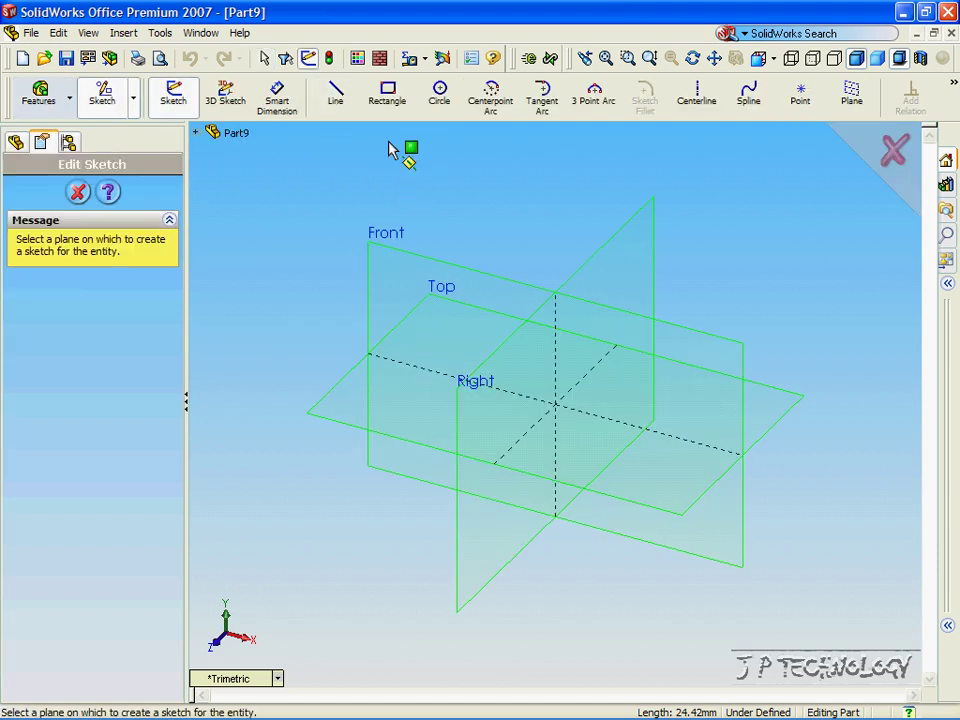
pyautogui.click(431, 256)
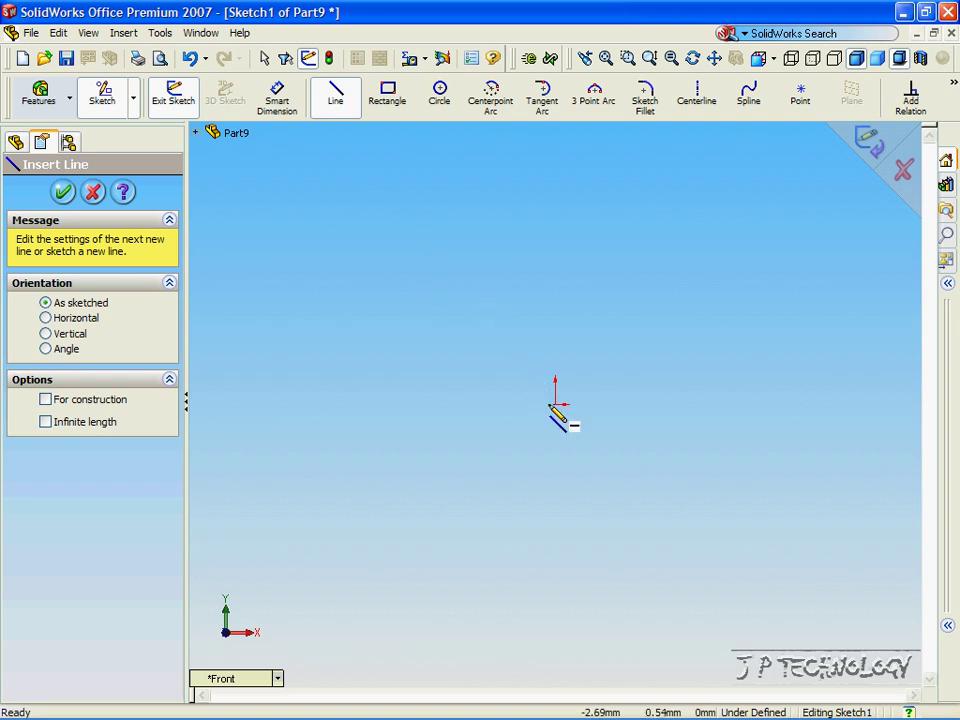
pyautogui.click(445, 405)
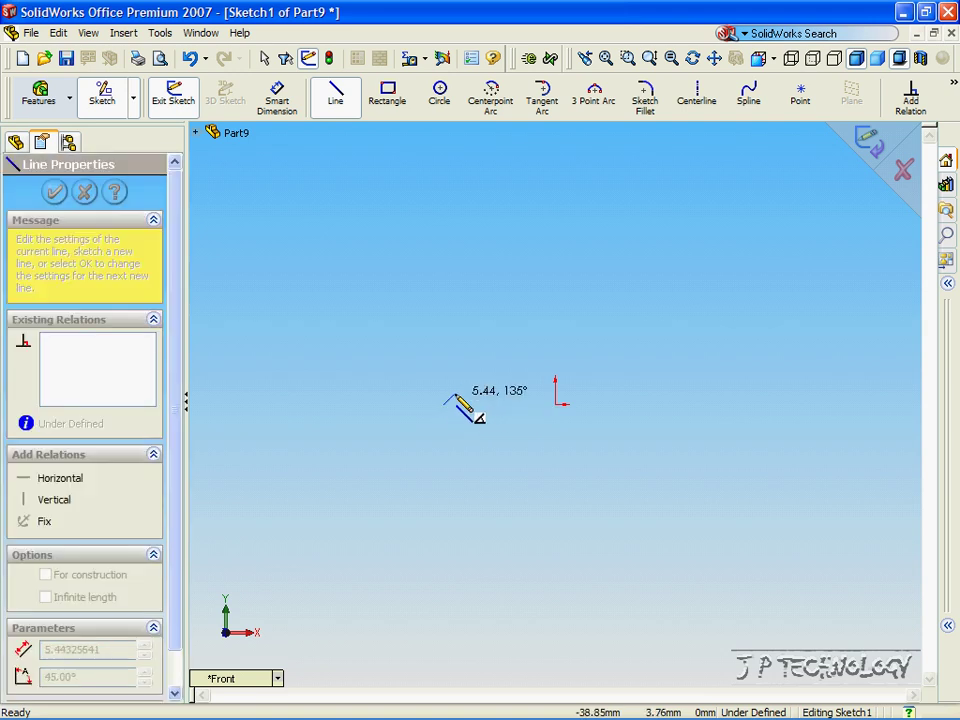
pyautogui.click(501, 347)
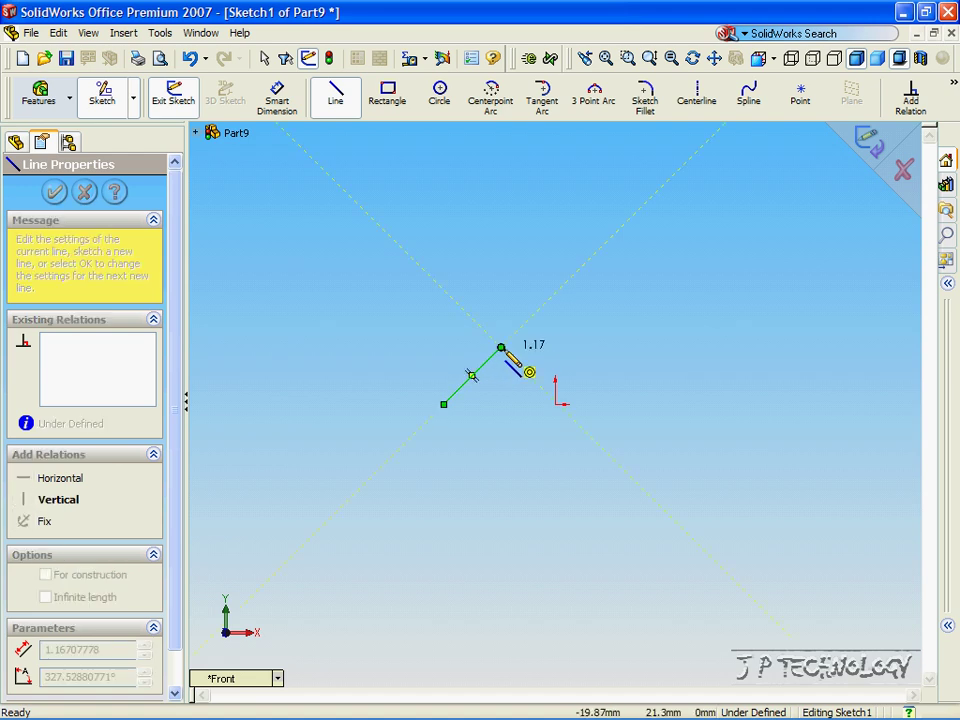
pyautogui.click(501, 229)
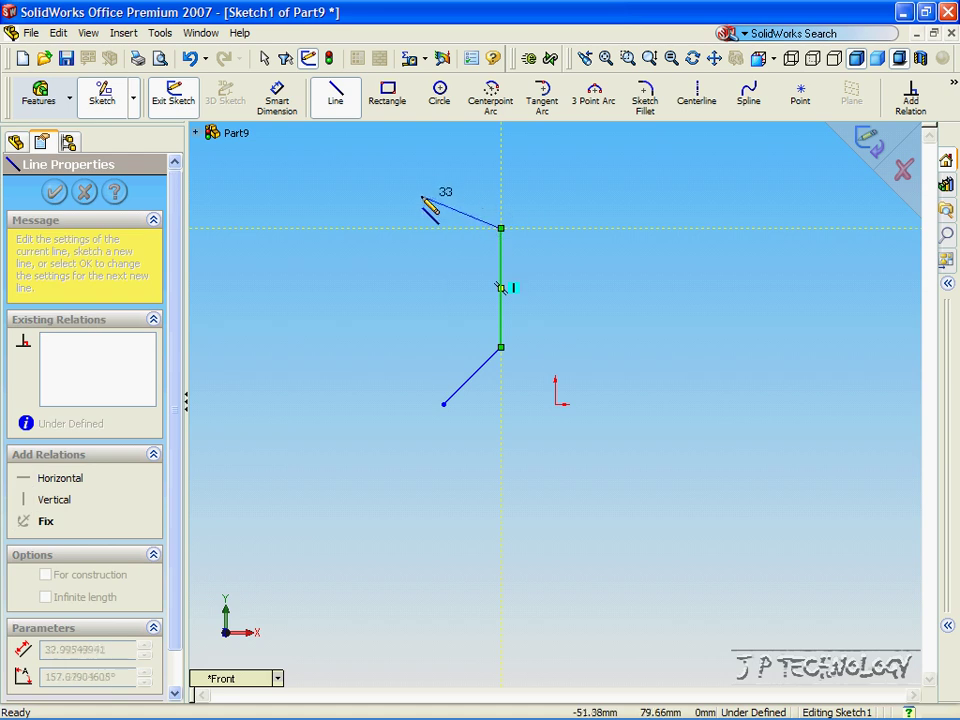
pyautogui.click(385, 177)
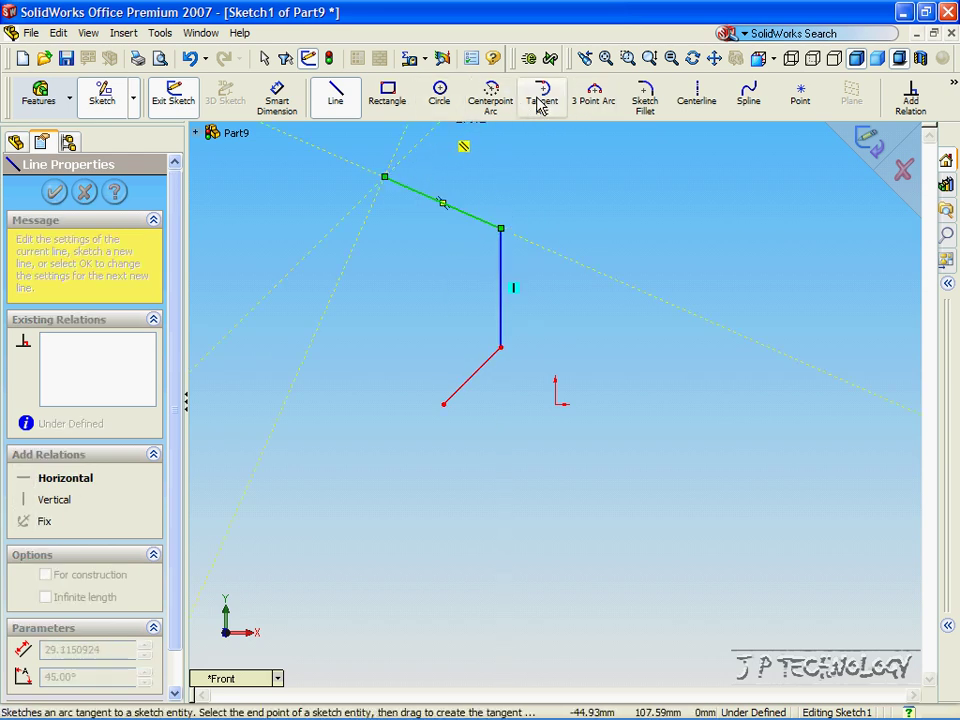
# Close the profile with a 249.78° three-point arc of radius 54.68 mm.
pyautogui.click(592, 98)
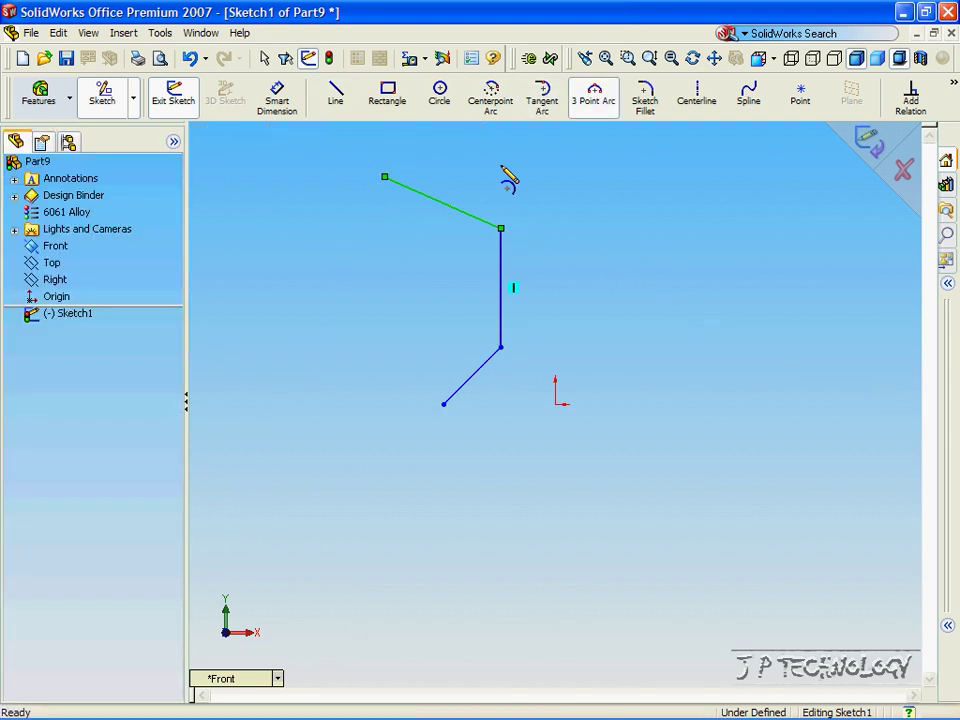
pyautogui.click(385, 177)
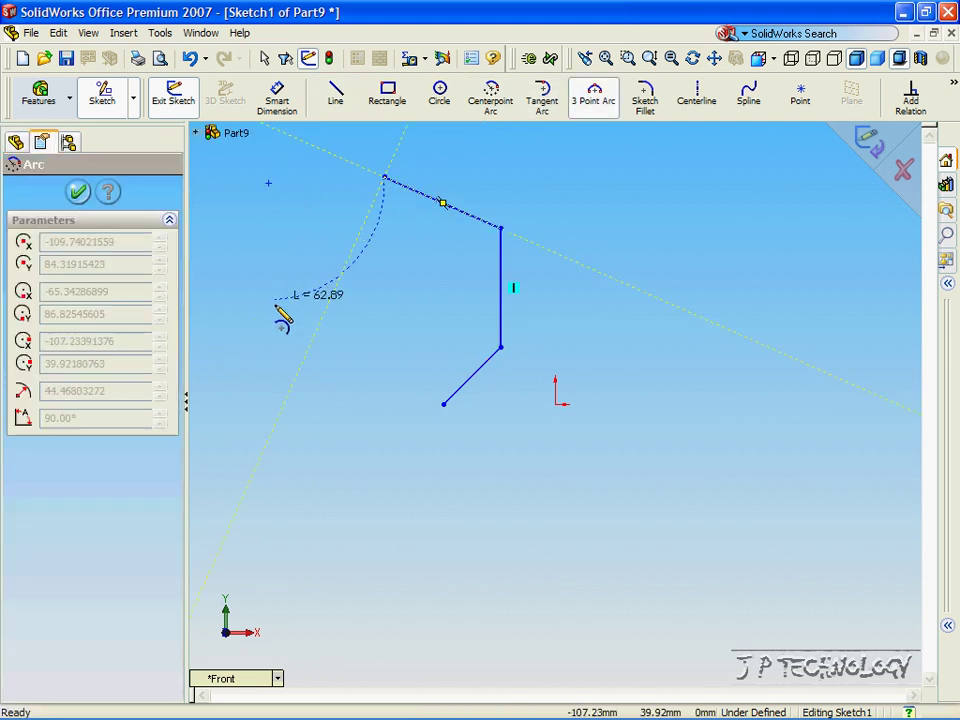
pyautogui.click(444, 403)
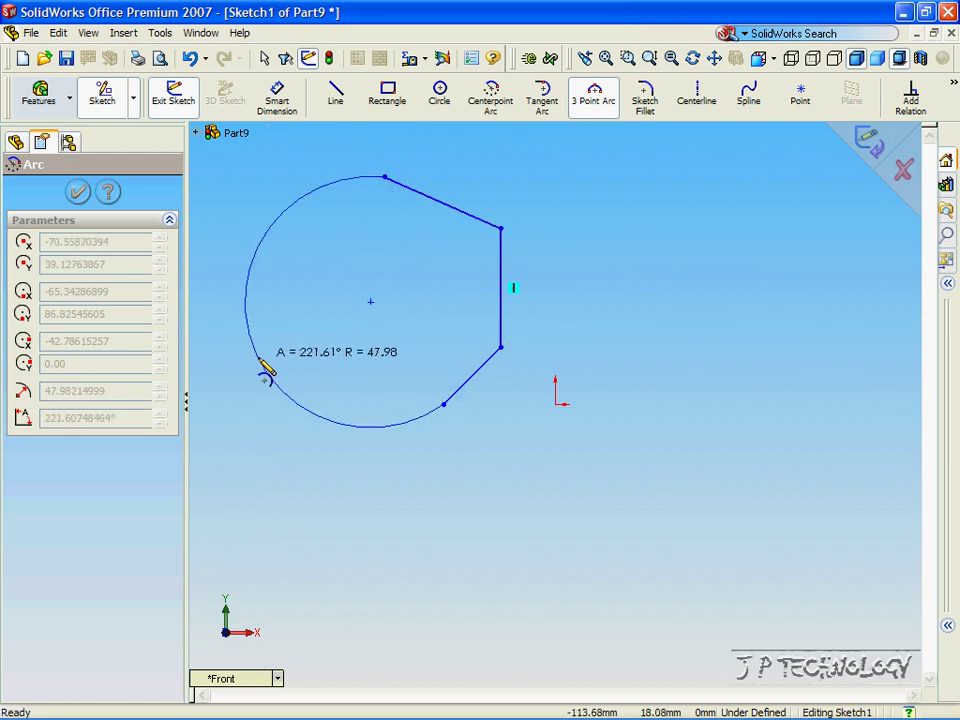
pyautogui.click(227, 408)
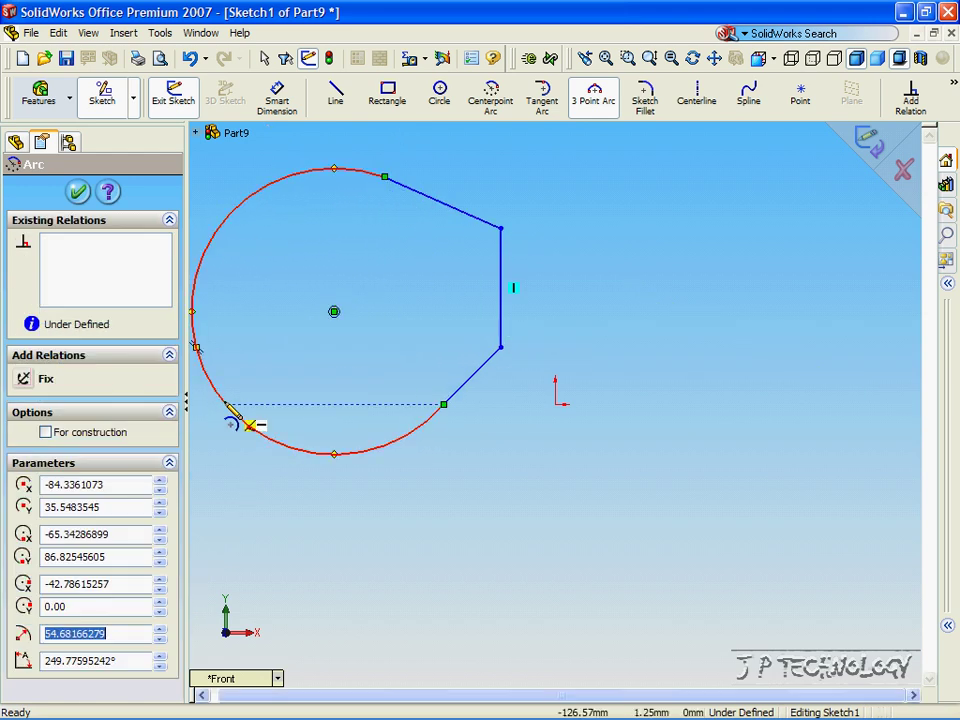
pyautogui.click(78, 192)
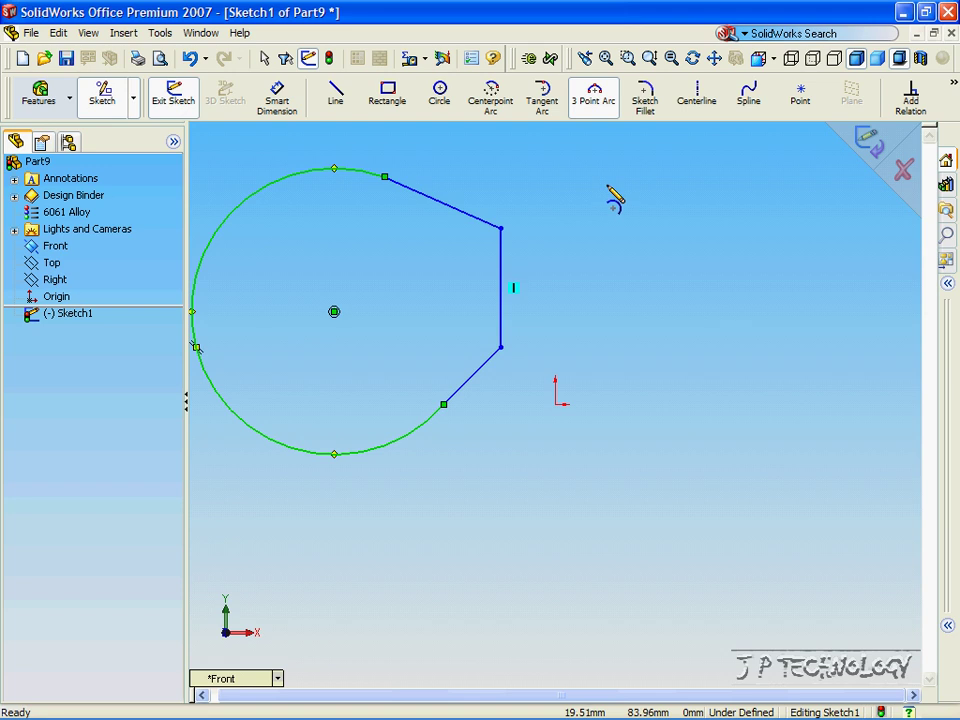
# Draw a vertical centerline through the origin right of the profile and exit the sketch.
pyautogui.click(697, 98)
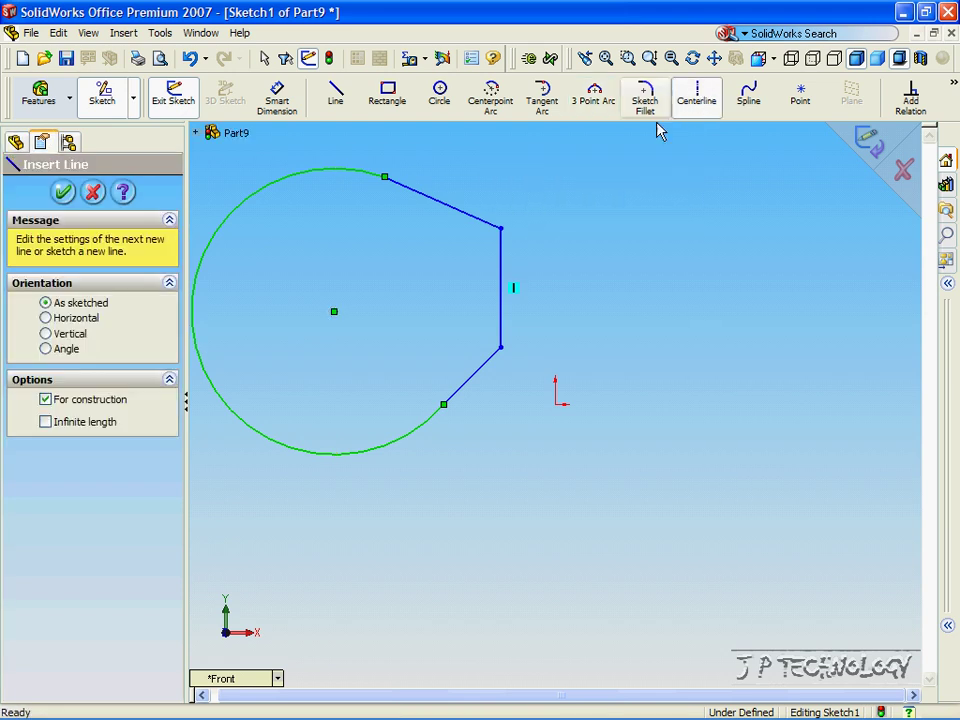
pyautogui.click(557, 547)
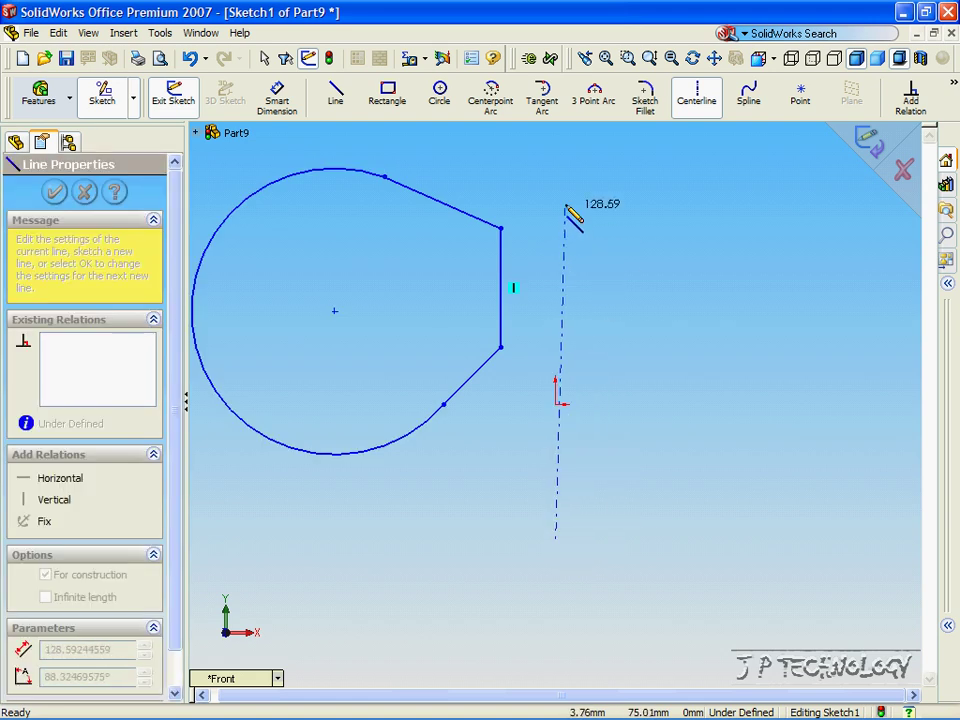
pyautogui.click(556, 137)
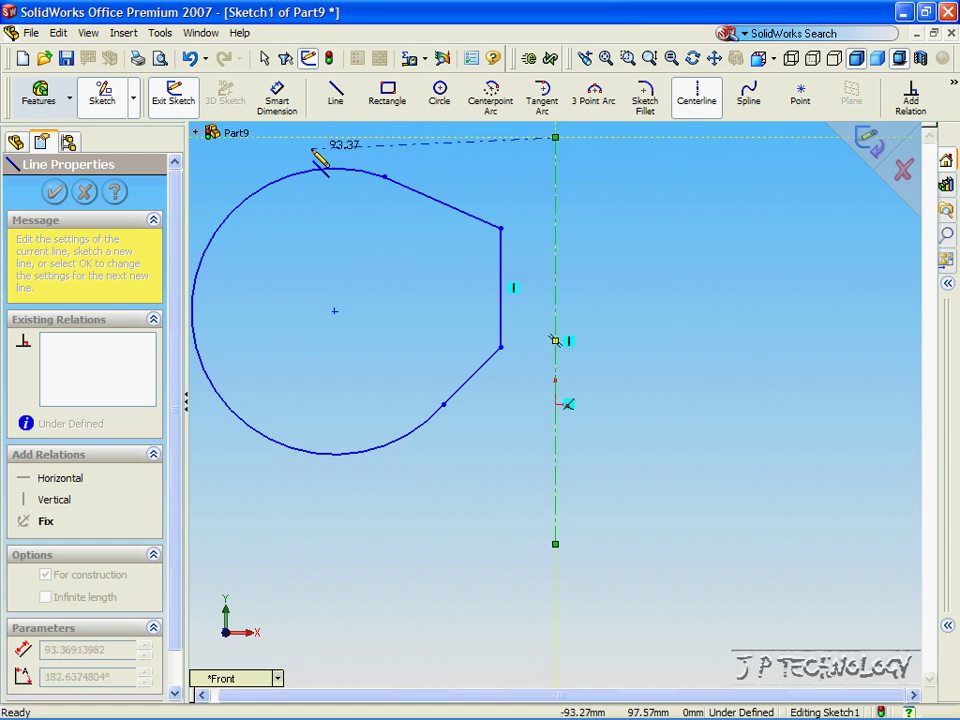
pyautogui.hotkey('ctrl', 'b')
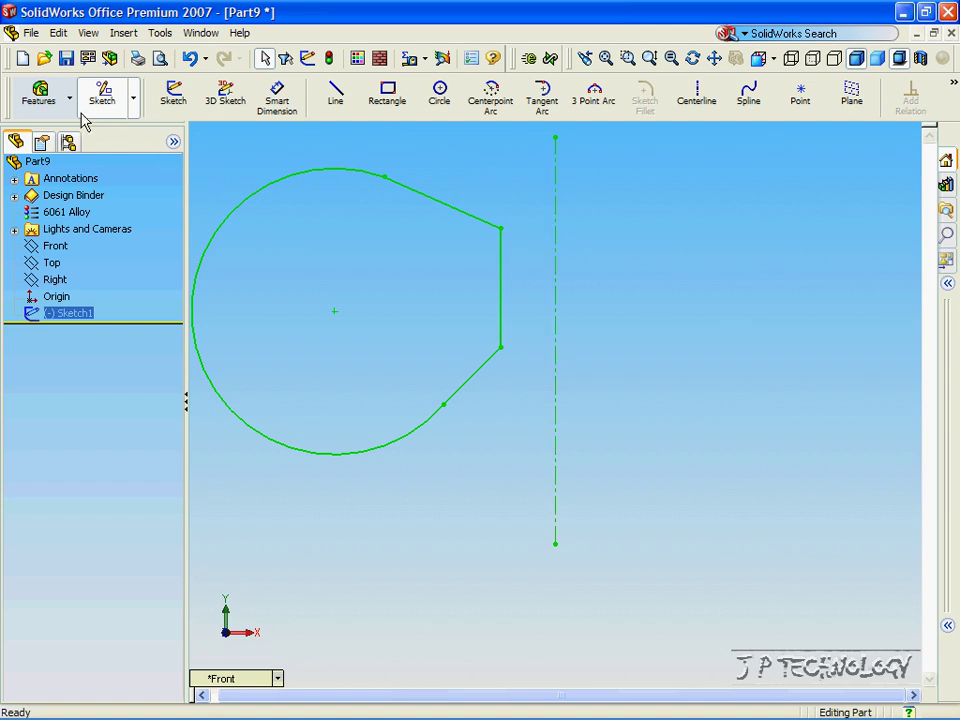
# Revolve the profile 360° around the centerline to create the solid ring Revolve1.
pyautogui.click(42, 100)
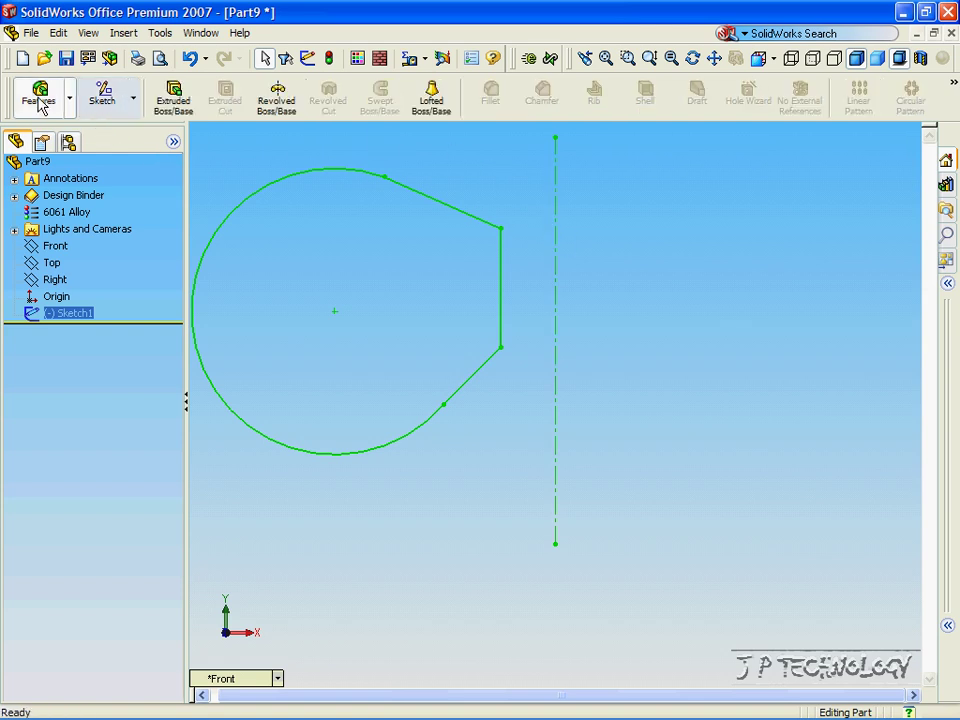
pyautogui.click(277, 100)
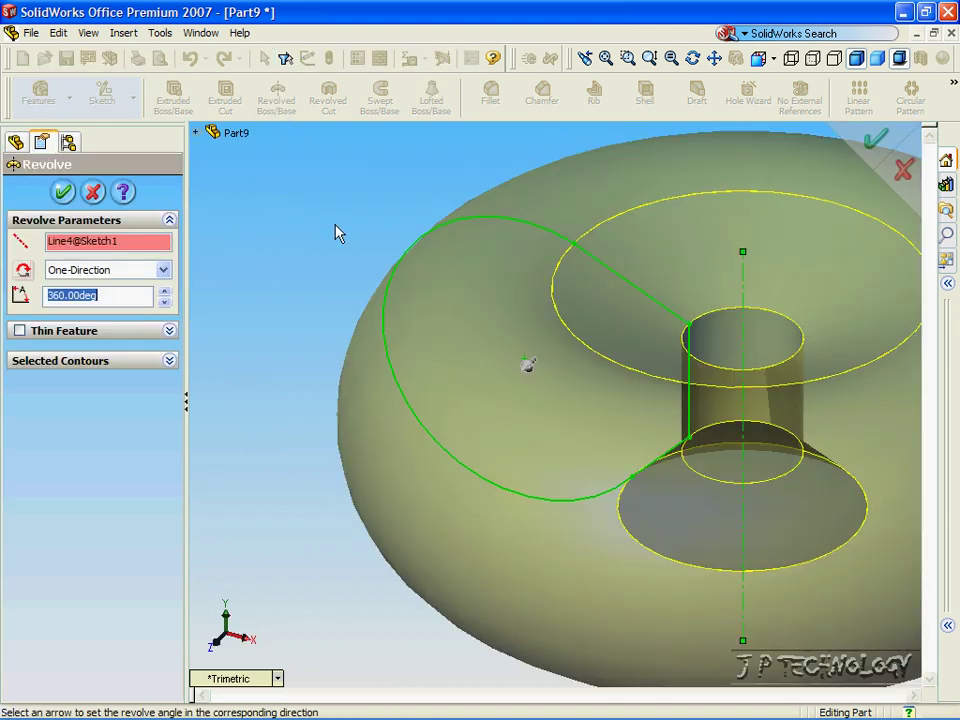
pyautogui.scroll(1, 297, 187)
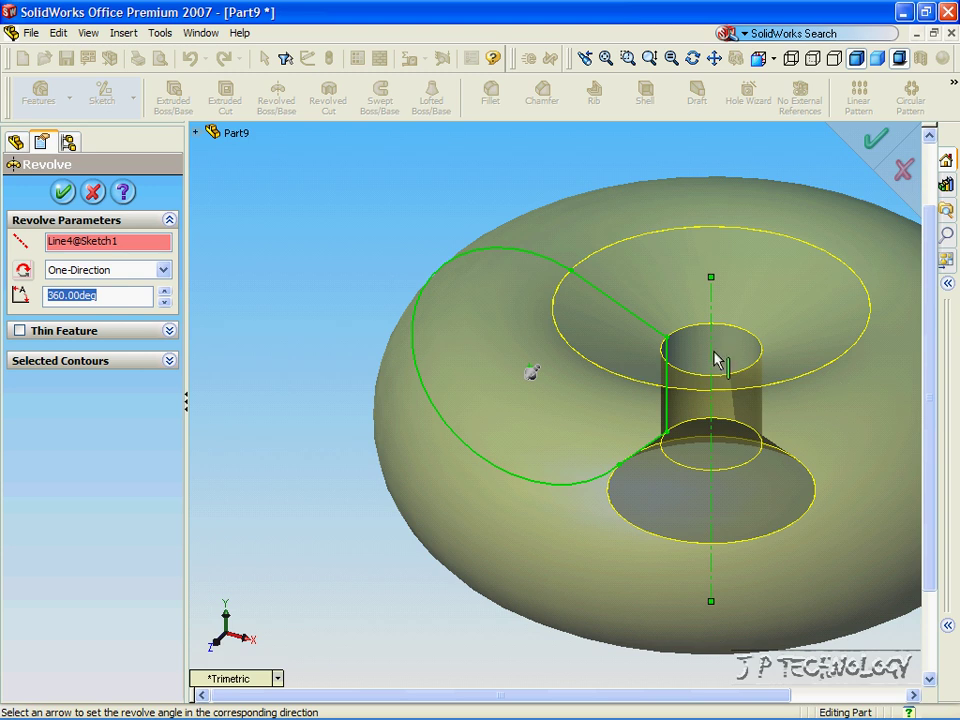
pyautogui.moveTo(718, 360); pyautogui.dragTo(591, 600, button='middle')
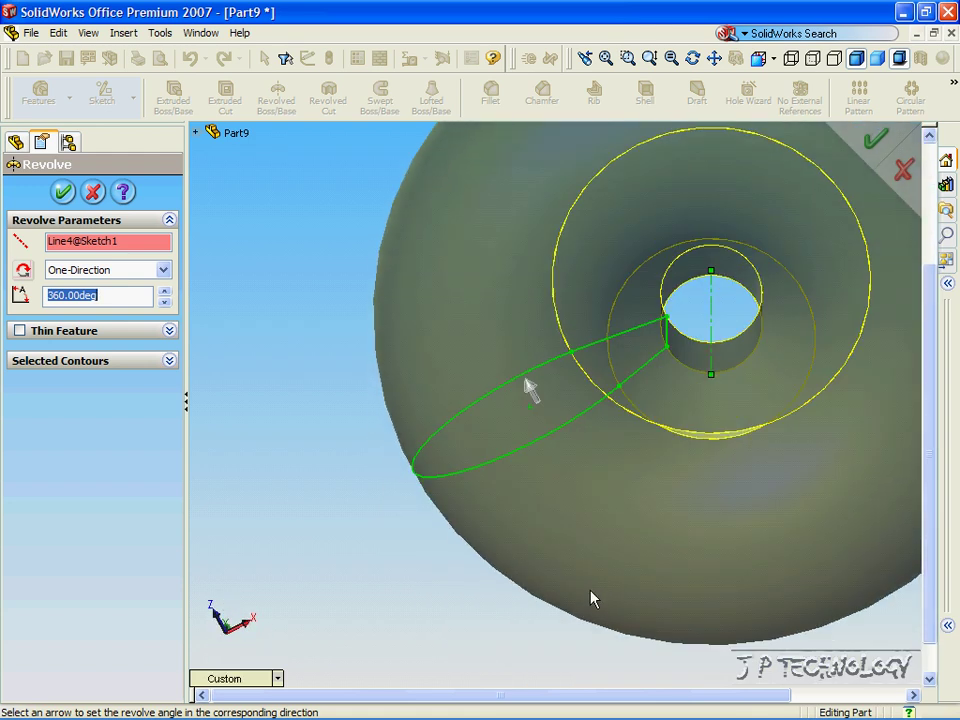
pyautogui.hotkey('ctrl', 'shift', 'z')
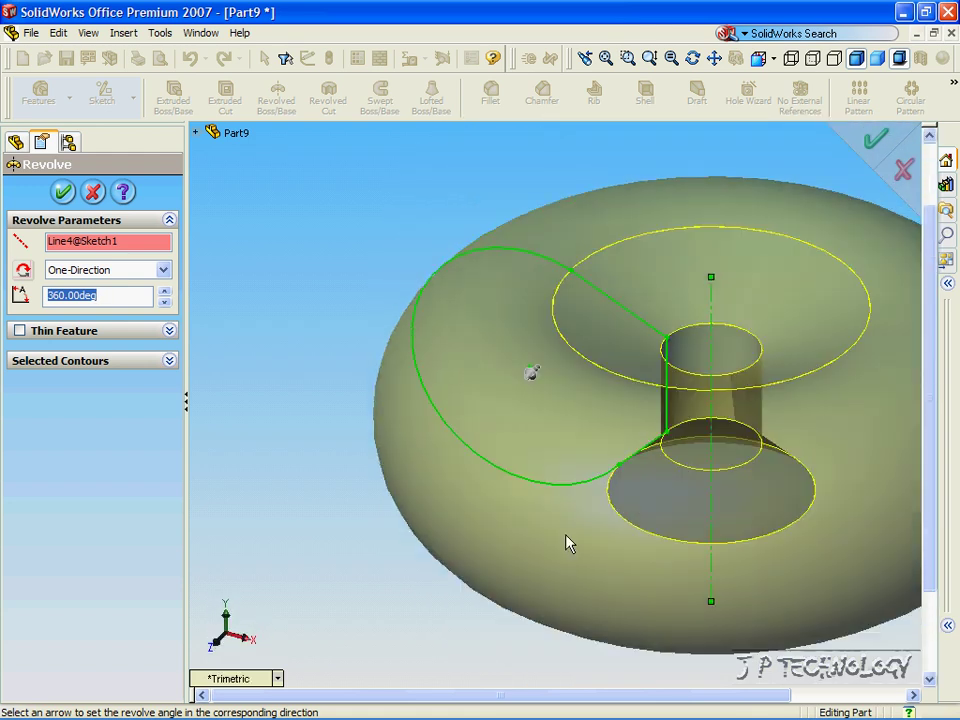
pyautogui.moveTo(566, 543); pyautogui.dragTo(457, 512, button='middle')
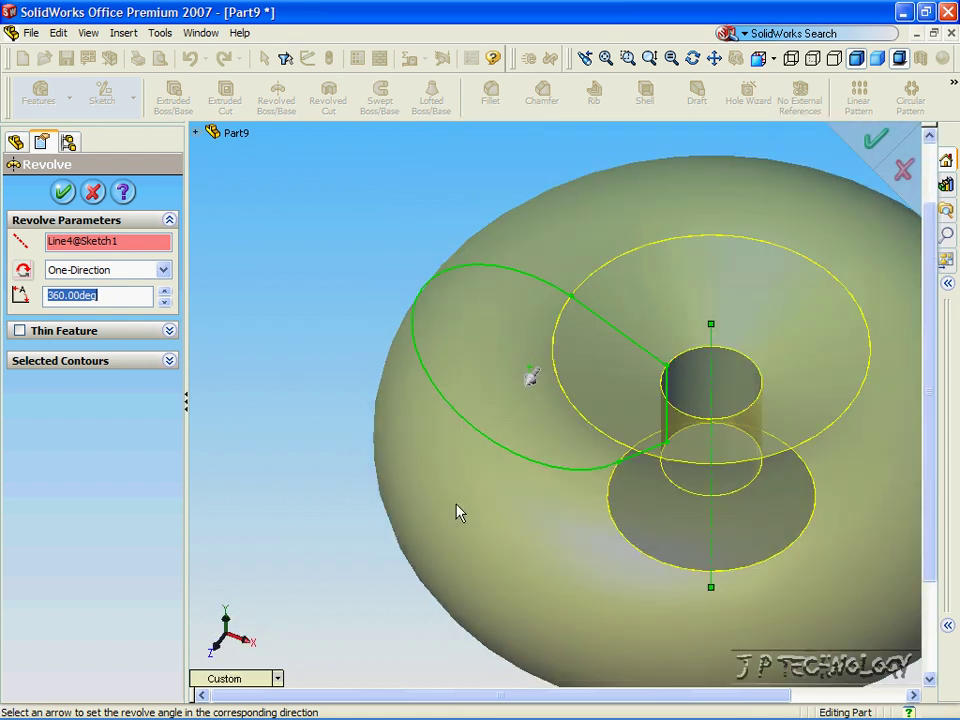
pyautogui.click(62, 191)
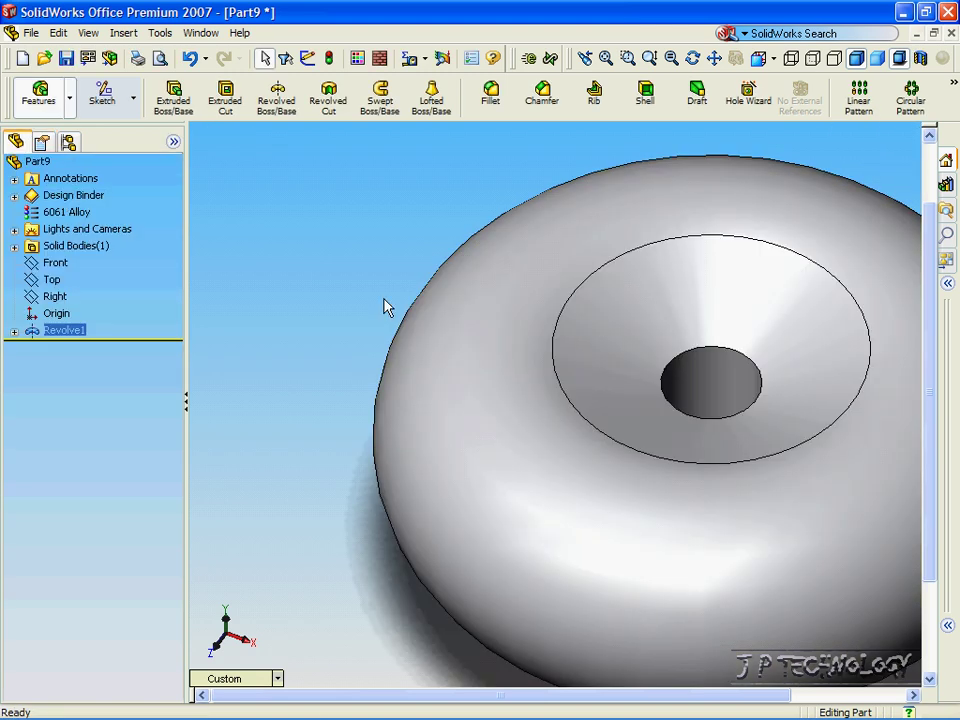
# Inspect the ring from the front, then rotate the view until it faces the central hole.
pyautogui.hotkey('ctrl', '1')
pyautogui.click(446, 311)
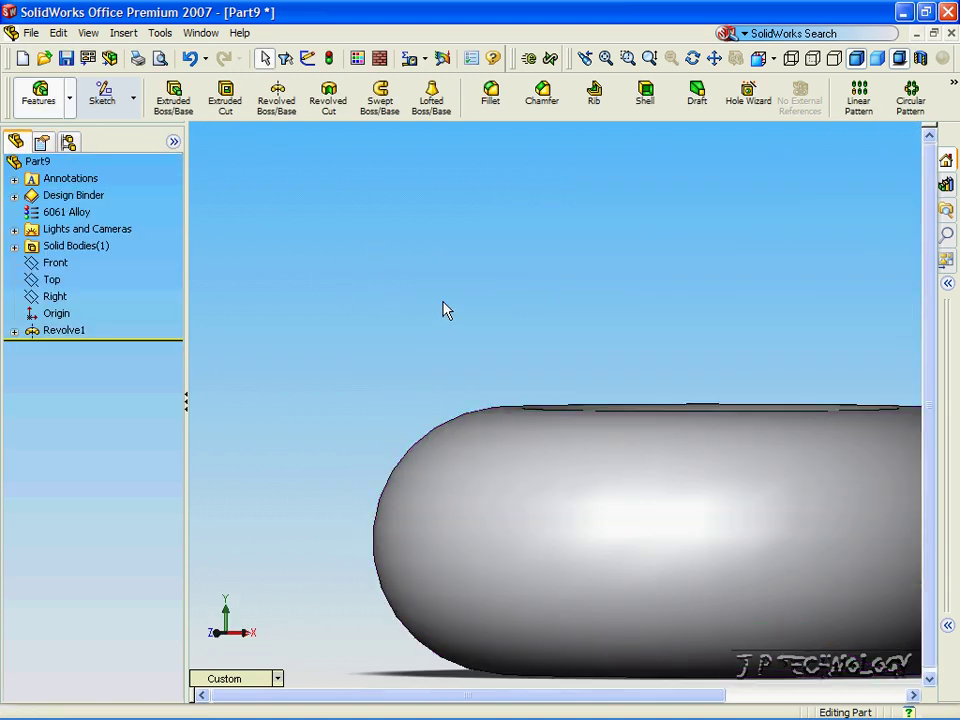
pyautogui.press('f')
pyautogui.press('Down')
pyautogui.press('Down')
pyautogui.press('Down')
pyautogui.press('Down')
pyautogui.press('Down')
pyautogui.press('Down')
pyautogui.press('Down')
pyautogui.press('Down')
pyautogui.press('Down')
pyautogui.press('Down')
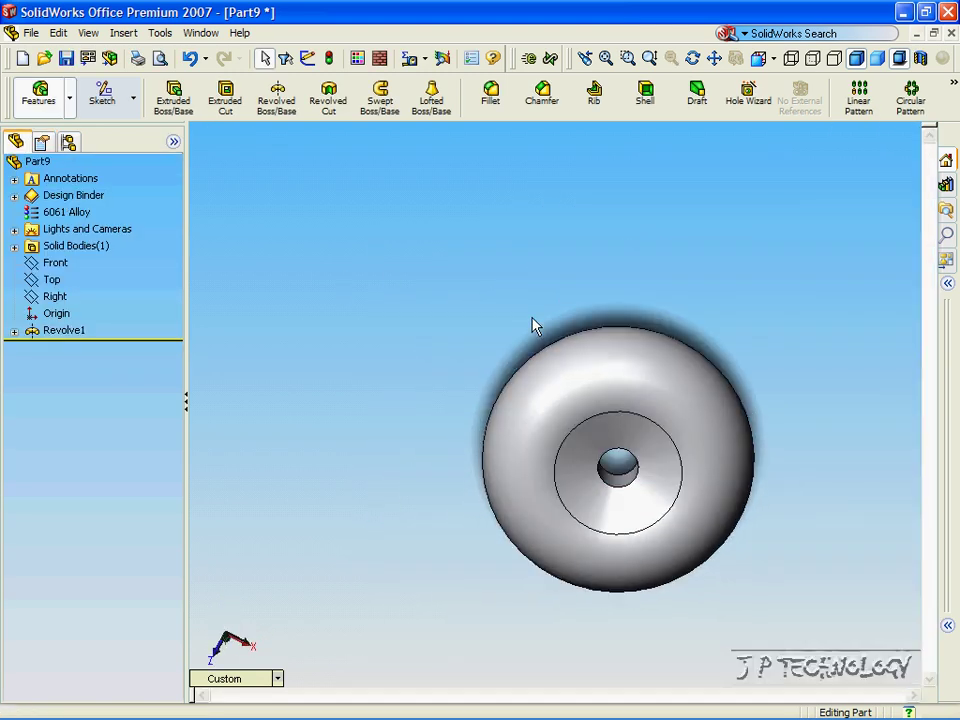
pyautogui.press('Down')
pyautogui.press('Down')
pyautogui.press('Down')
pyautogui.press('Down')
pyautogui.press('Down')
pyautogui.press('Down')
pyautogui.press('Down')
pyautogui.press('Down')
pyautogui.press('Down')
pyautogui.press('Down')
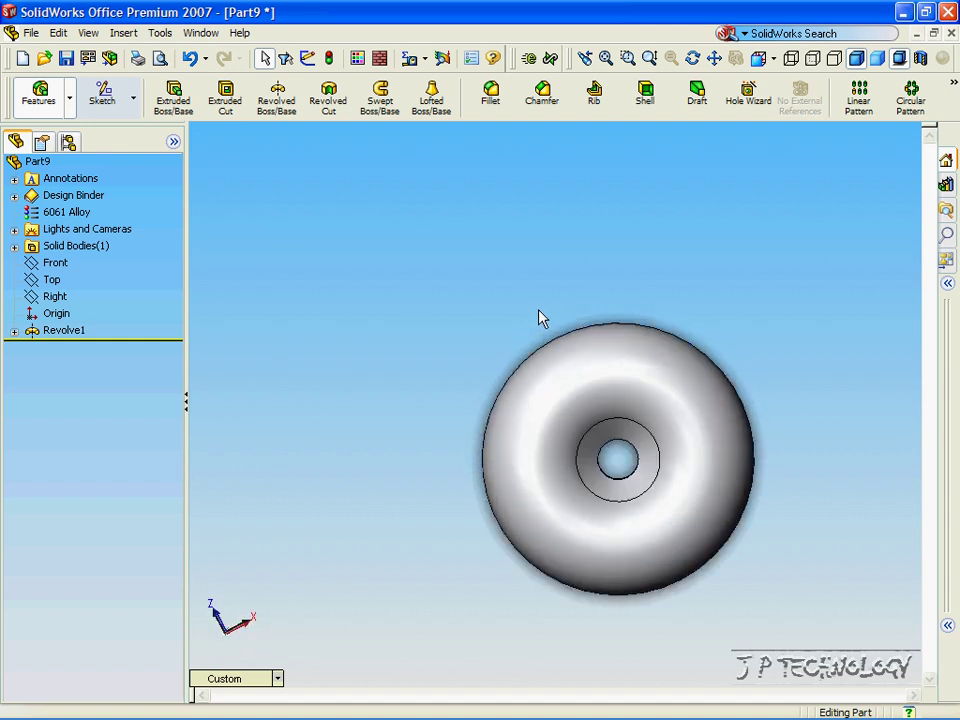
pyautogui.press('Down')
pyautogui.press('Down')
pyautogui.press('Down')
pyautogui.press('Down')
pyautogui.press('Down')
pyautogui.press('Down')
pyautogui.press('Down')
pyautogui.press('Down')
pyautogui.press('Down')
pyautogui.press('Down')
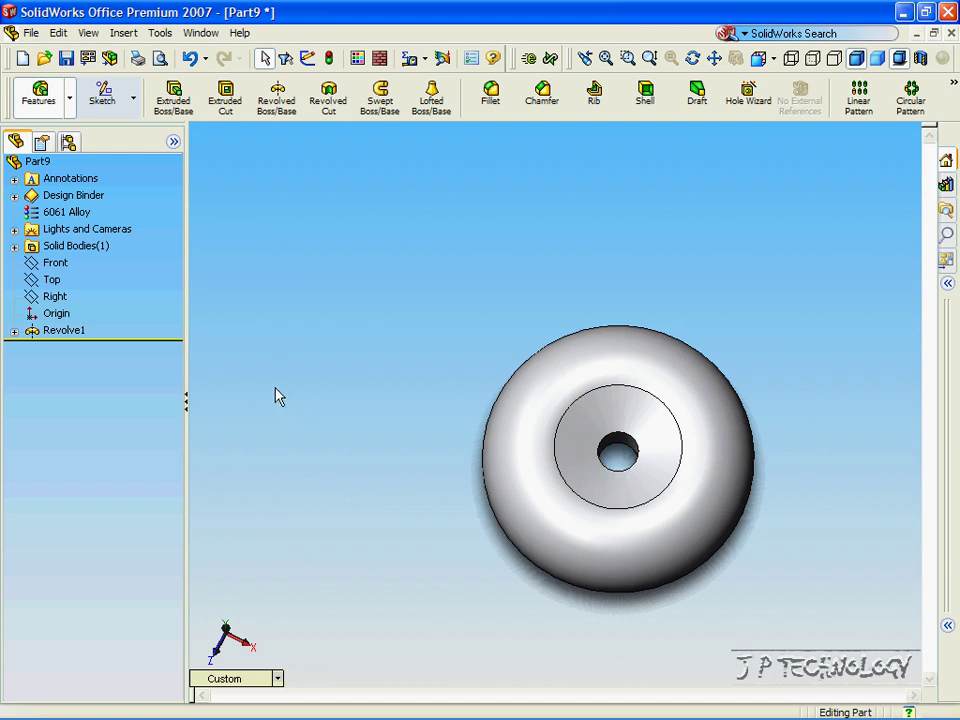
# Reopen Revolve1's profile sketch for editing and view it from the Front.
pyautogui.click(41, 331)
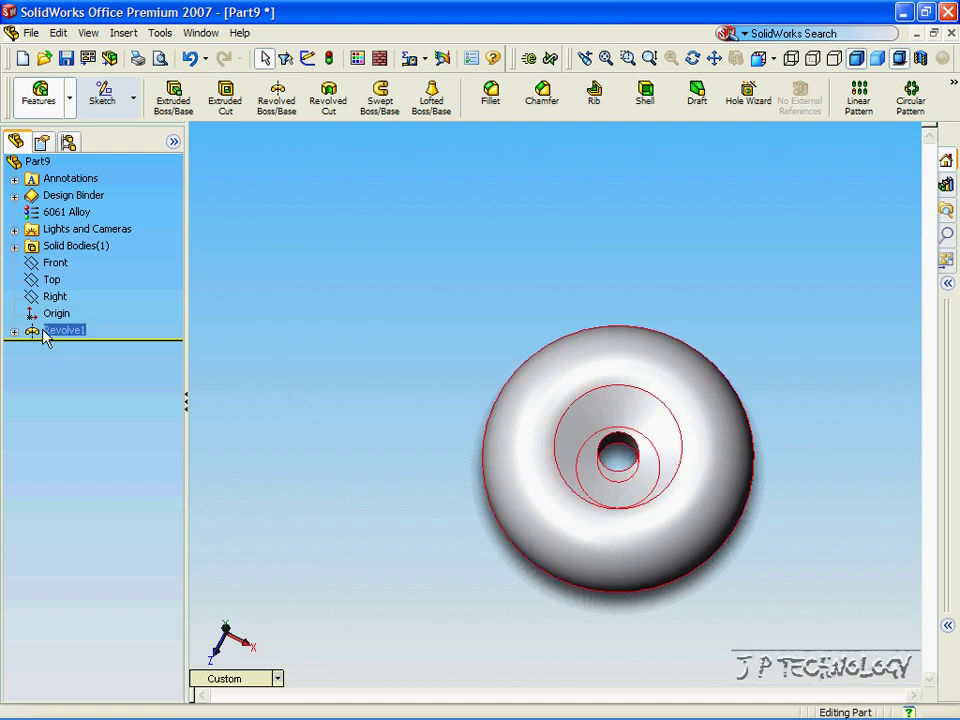
pyautogui.rightClick(44, 336)
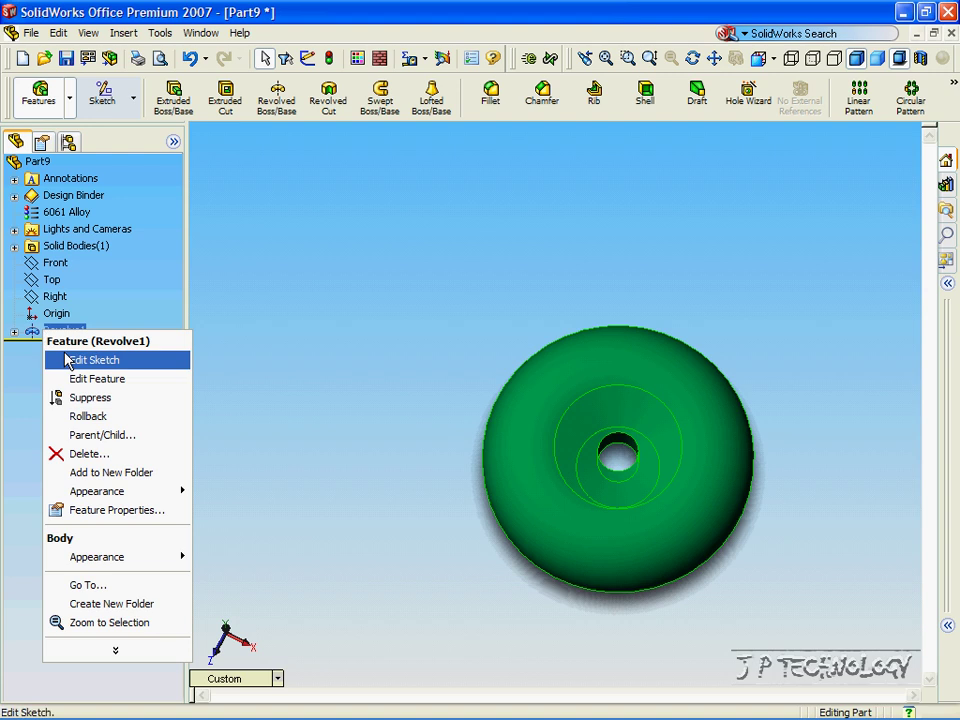
pyautogui.click(67, 362)
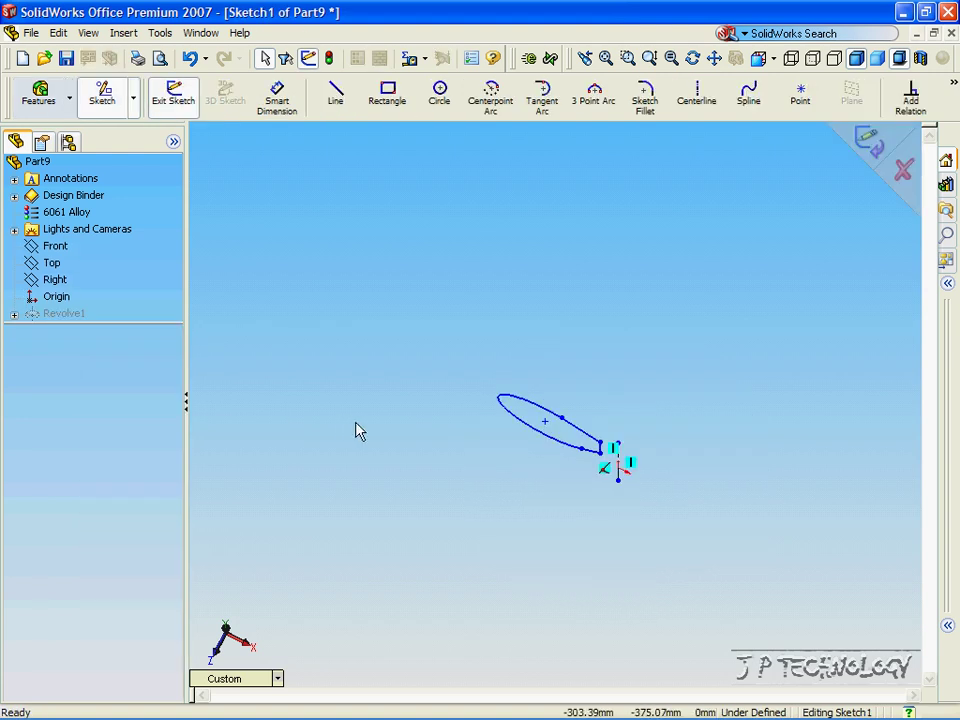
pyautogui.click(257, 676)
pyautogui.click(286, 384)
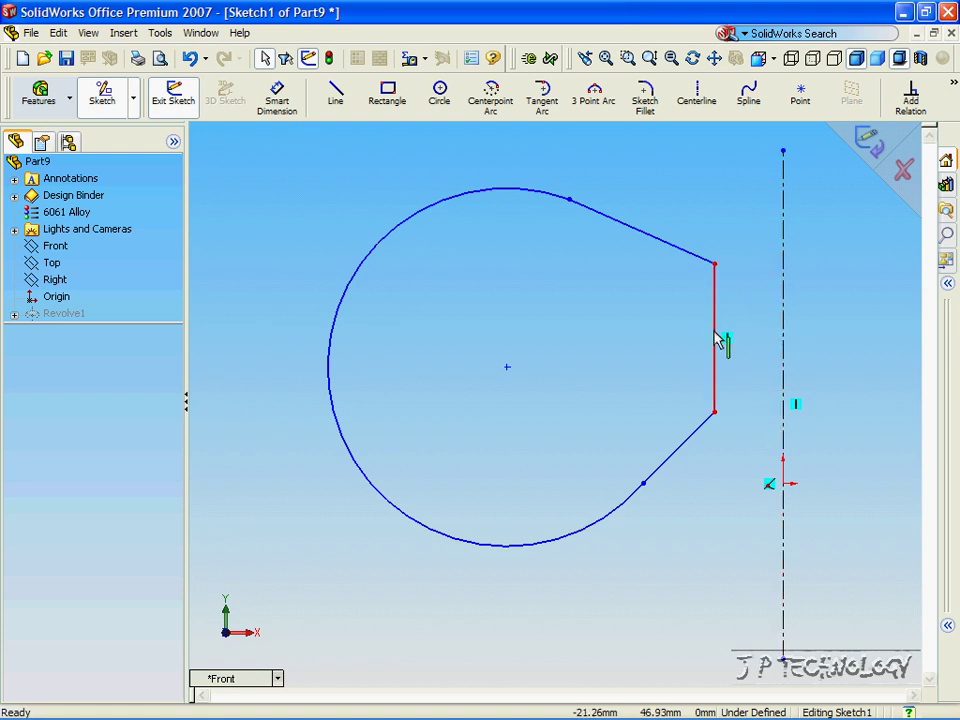
# Dimension the profile line 100 mm from the centerline, then exit the sketch to rebuild.
pyautogui.click(281, 103)
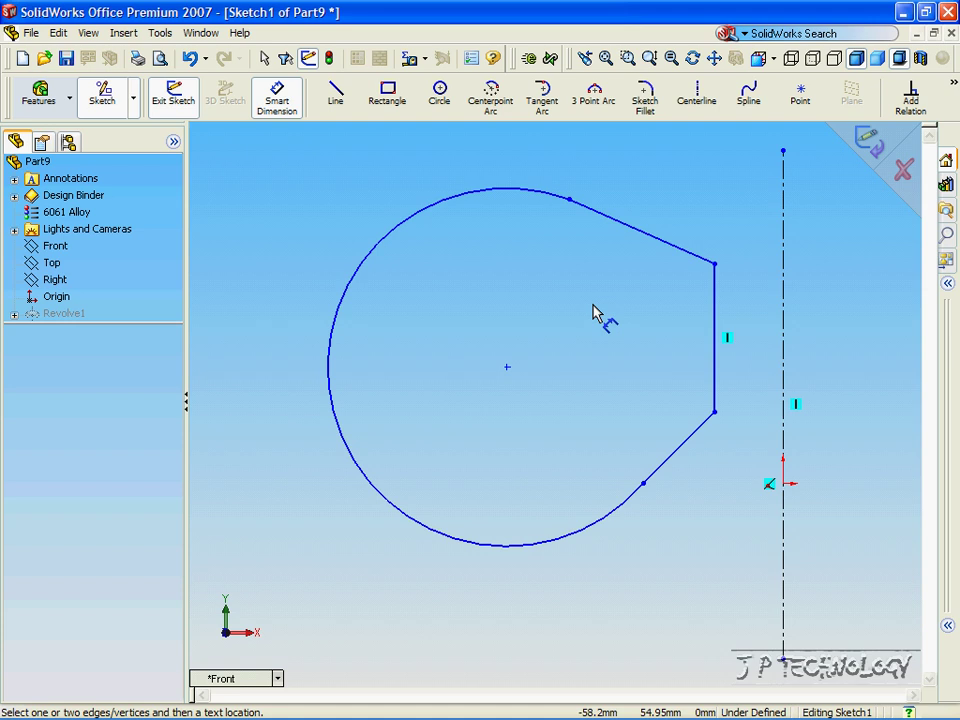
pyautogui.click(784, 357)
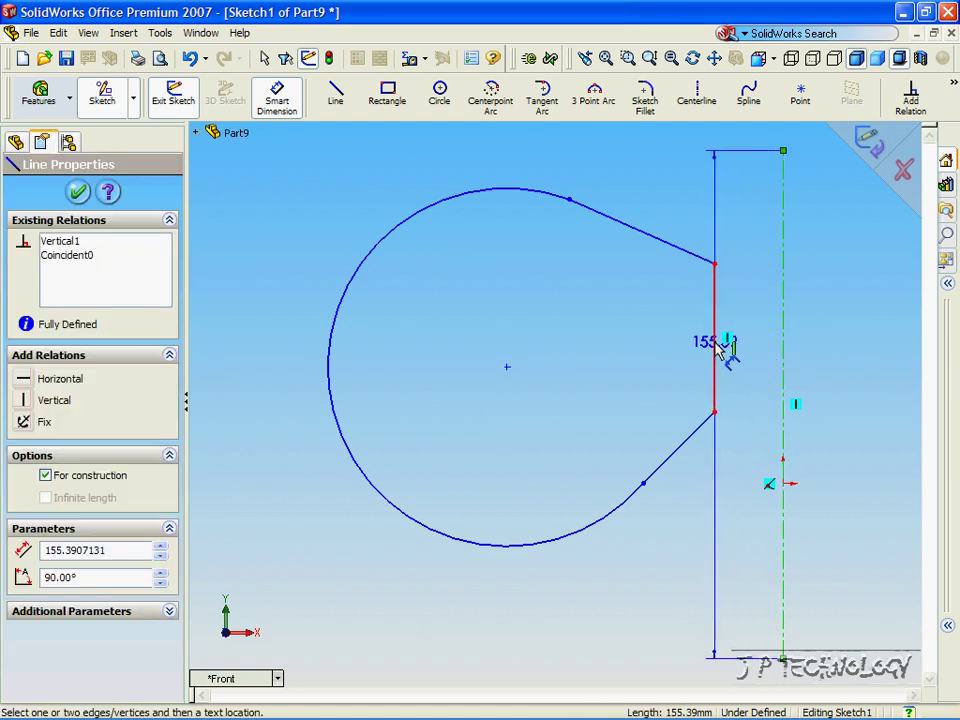
pyautogui.click(716, 345)
pyautogui.click(741, 564)
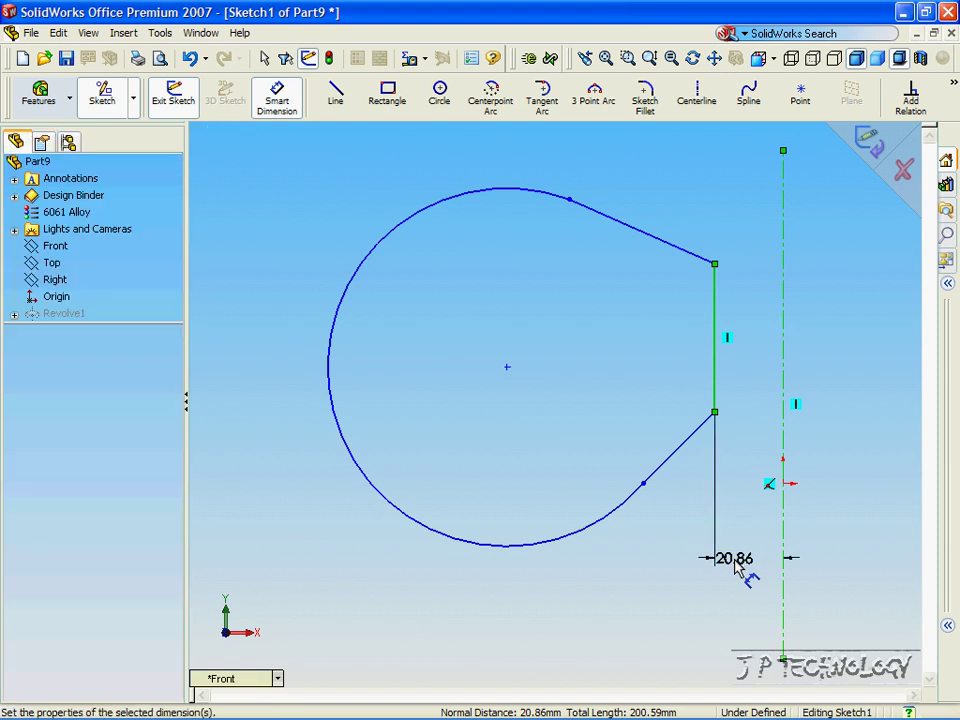
pyautogui.write('1')
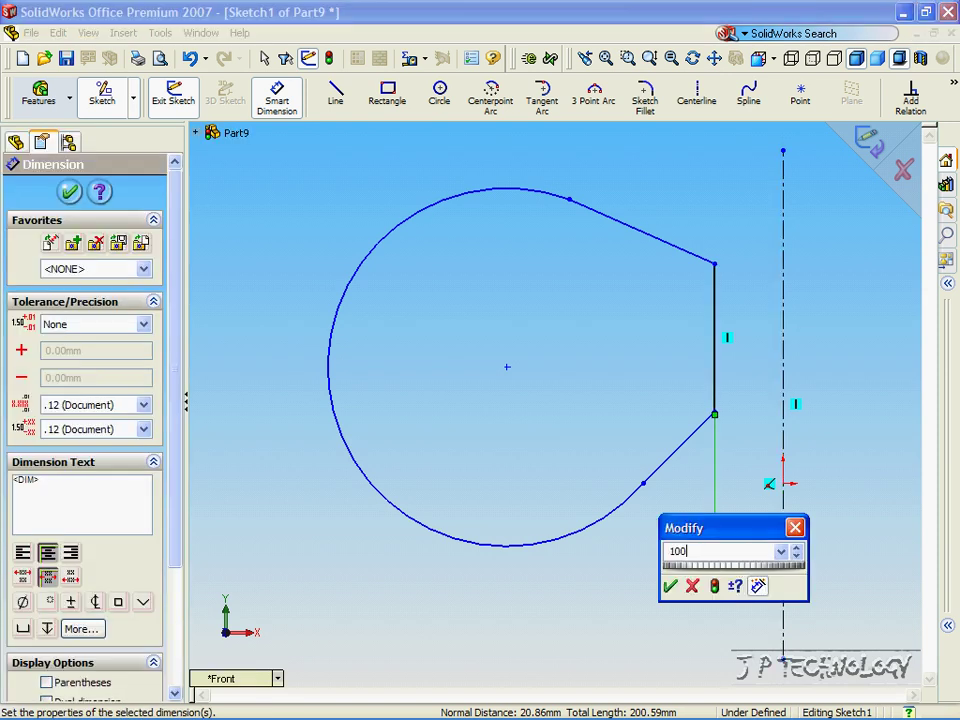
pyautogui.write('00')
pyautogui.press('Return')
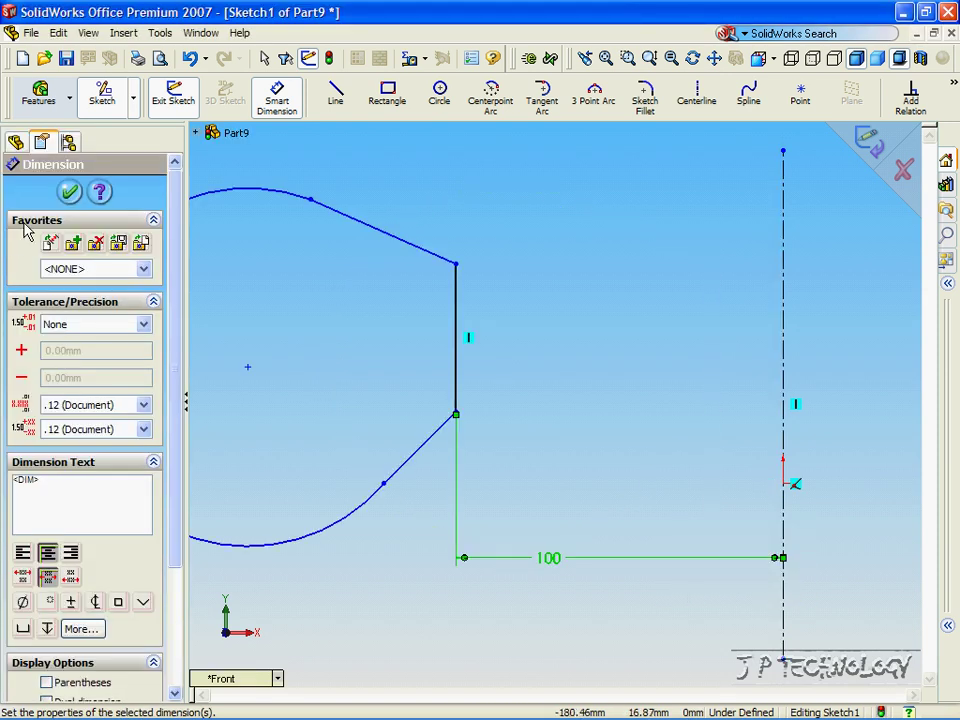
pyautogui.click(69, 191)
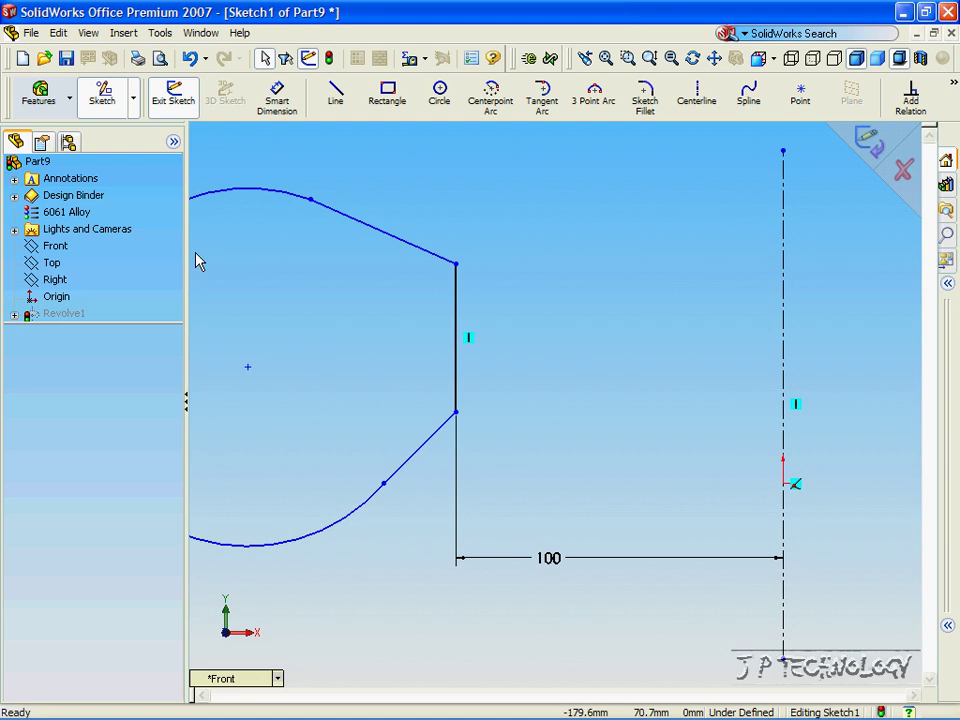
pyautogui.click(869, 142)
pyautogui.hotkey('ctrl', '7')
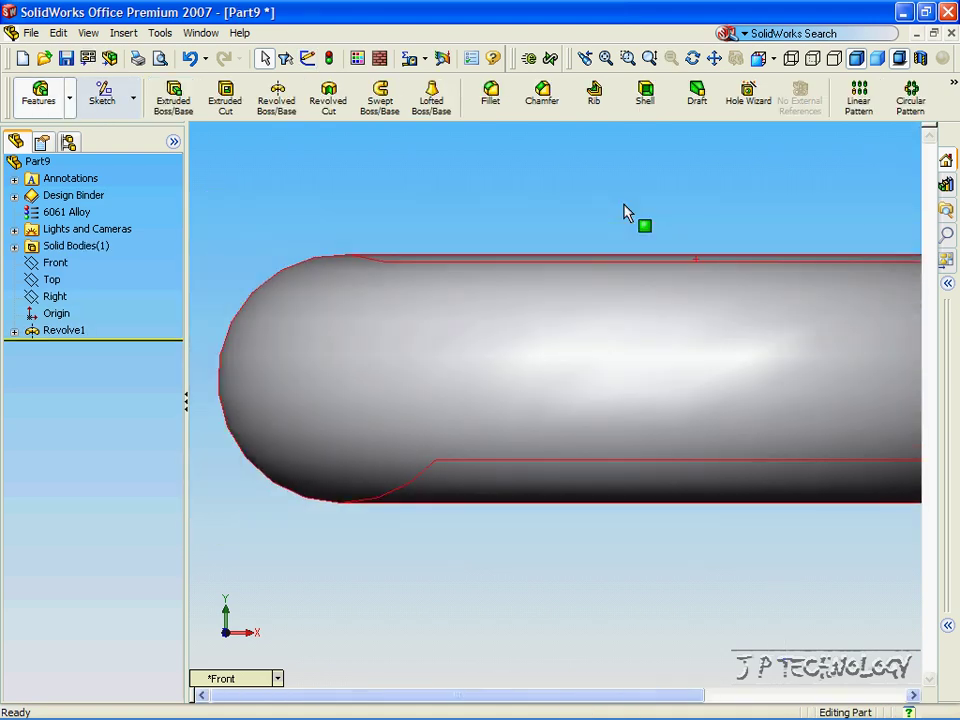
pyautogui.moveTo(624, 246); pyautogui.dragTo(432, 378, button='middle')
pyautogui.press('Down')
pyautogui.press('Down')
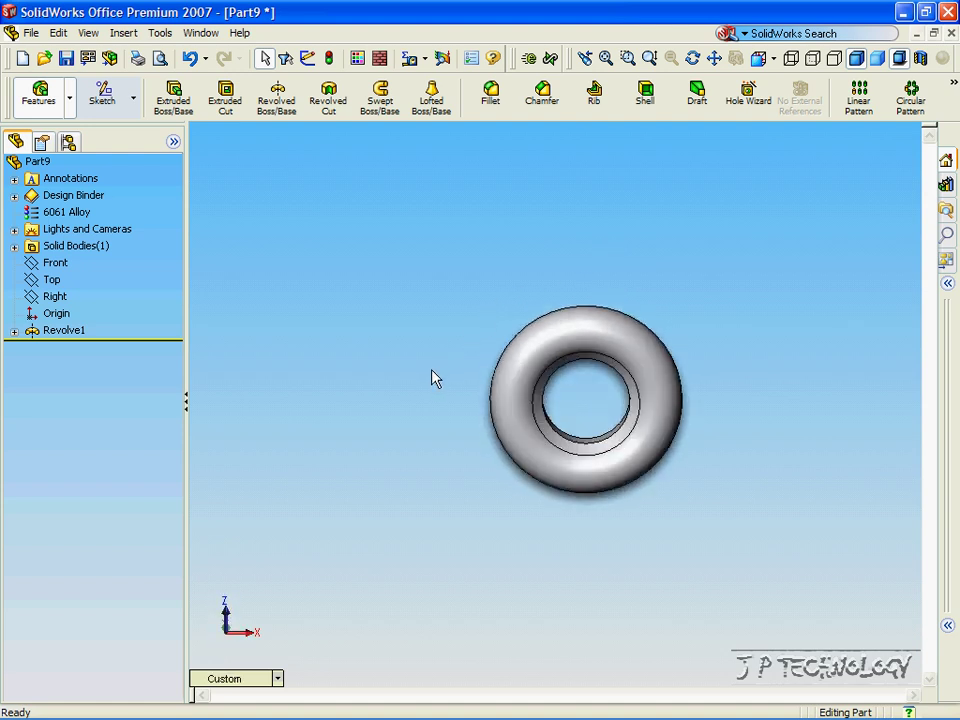
pyautogui.press('Up')
pyautogui.press('Up')
pyautogui.press('Up')
pyautogui.press('Up')
pyautogui.press('Up')
pyautogui.press('Up')
pyautogui.press('Up')
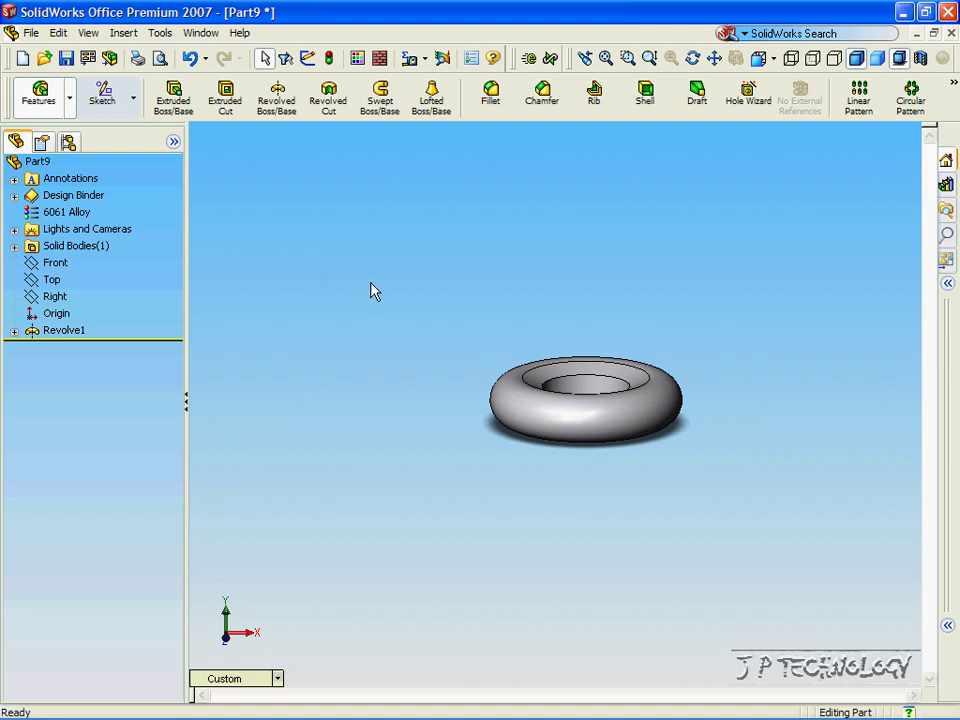
# Create a new part document from the part template.
pyautogui.click(32, 33)
pyautogui.click(58, 58)
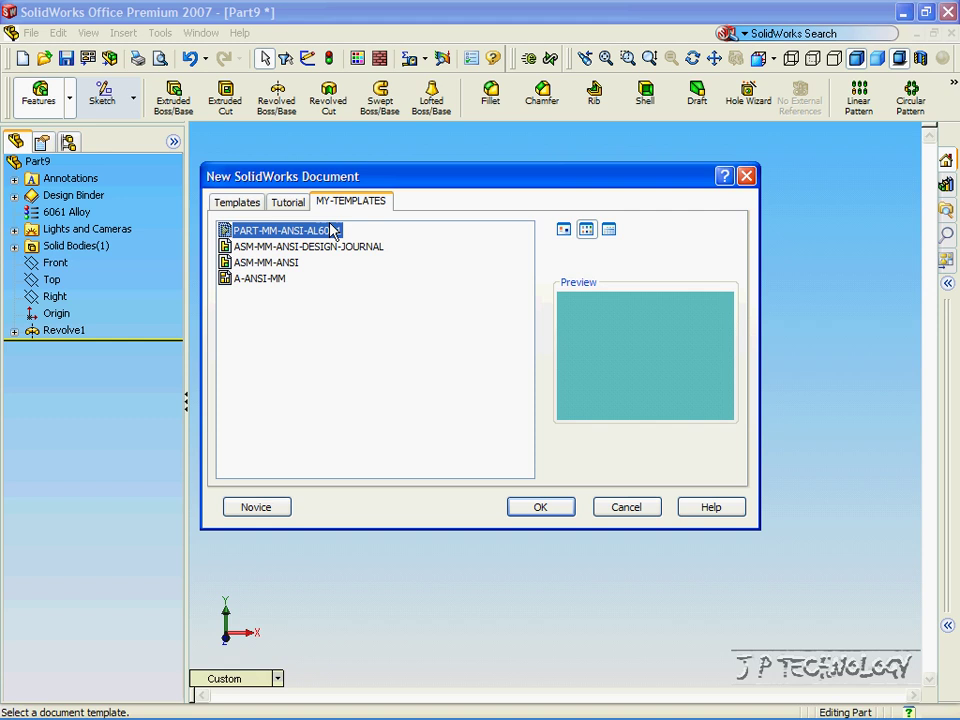
pyautogui.click(541, 507)
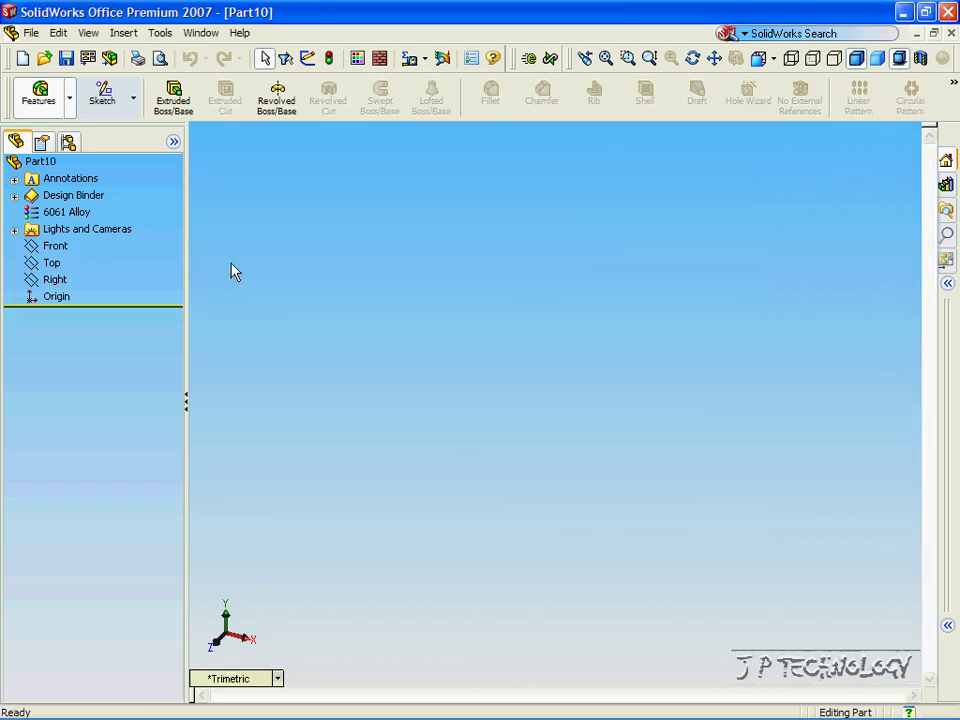
# Sketch a 25 mm radius circle on the Front plane, left of the origin.
pyautogui.click(120, 102)
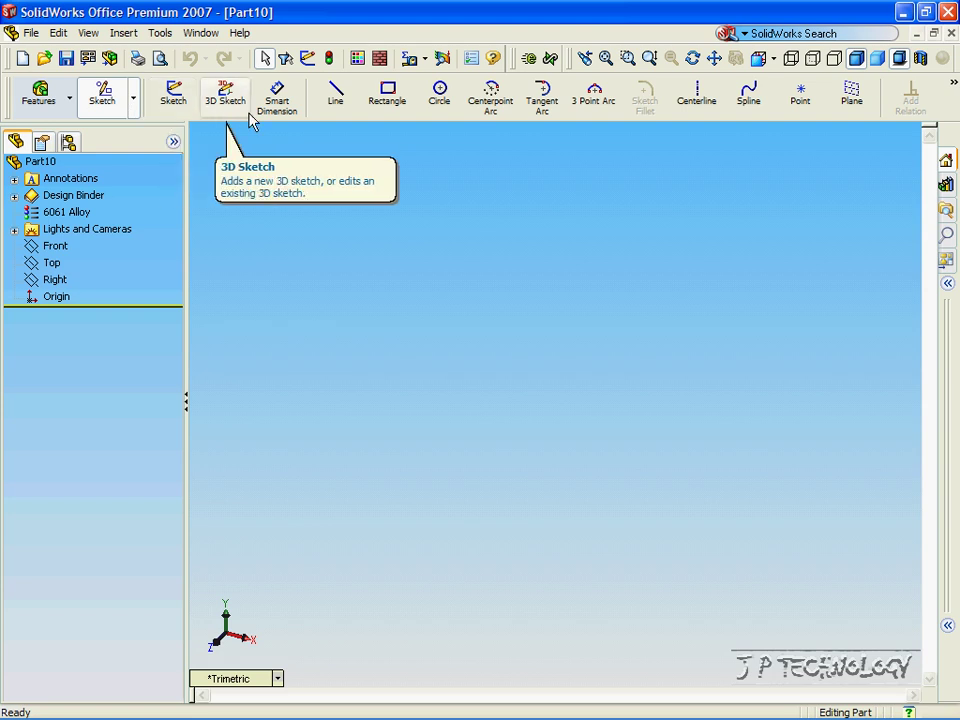
pyautogui.click(437, 102)
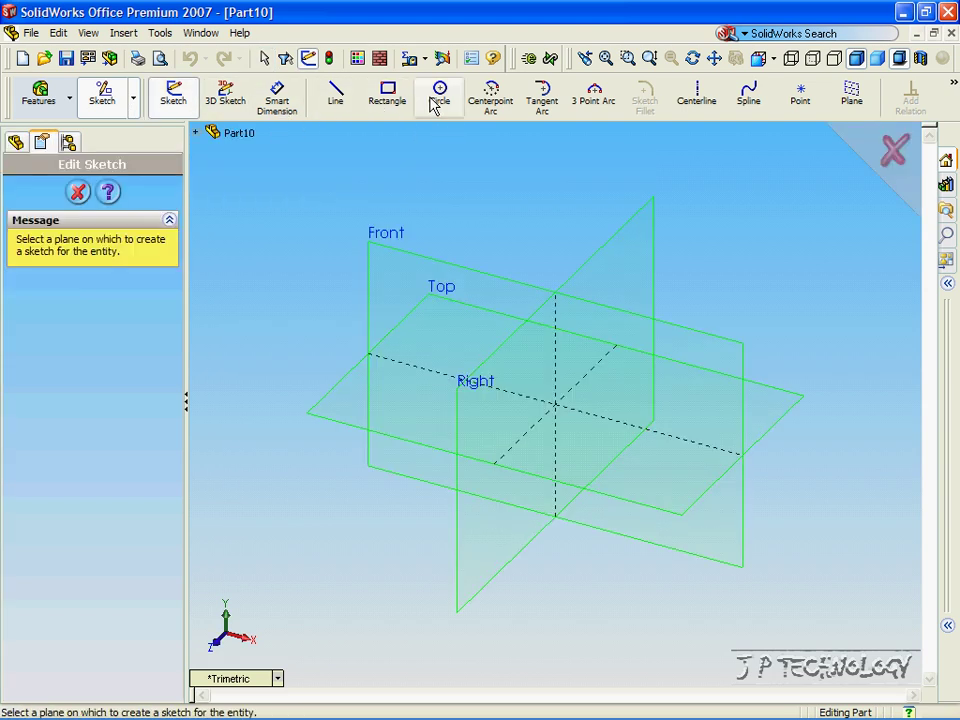
pyautogui.click(420, 255)
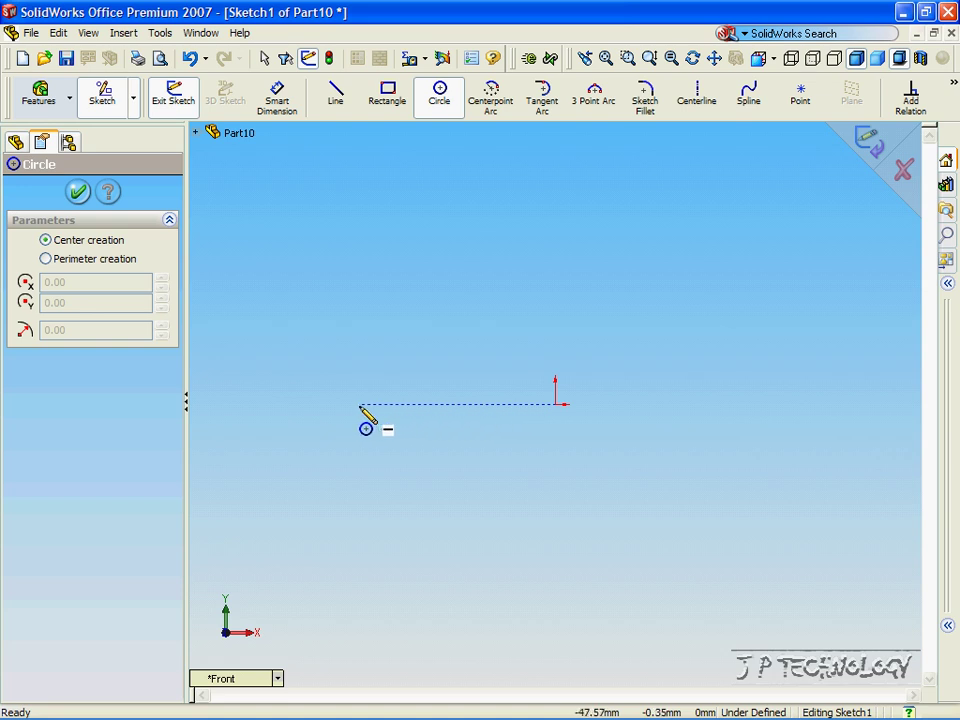
pyautogui.click(314, 405)
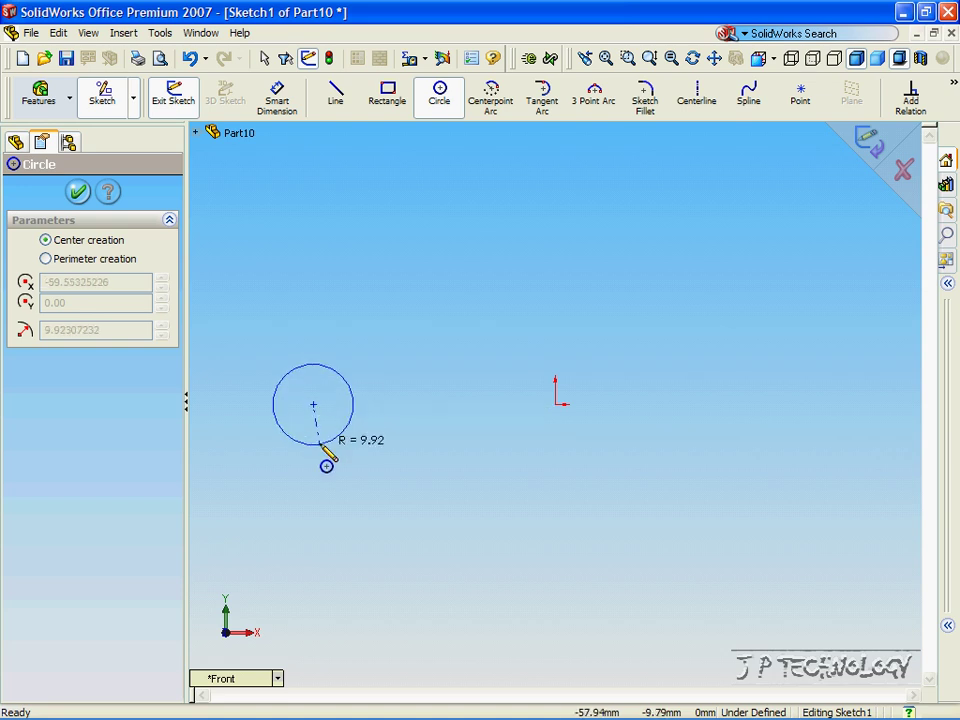
pyautogui.click(313, 499)
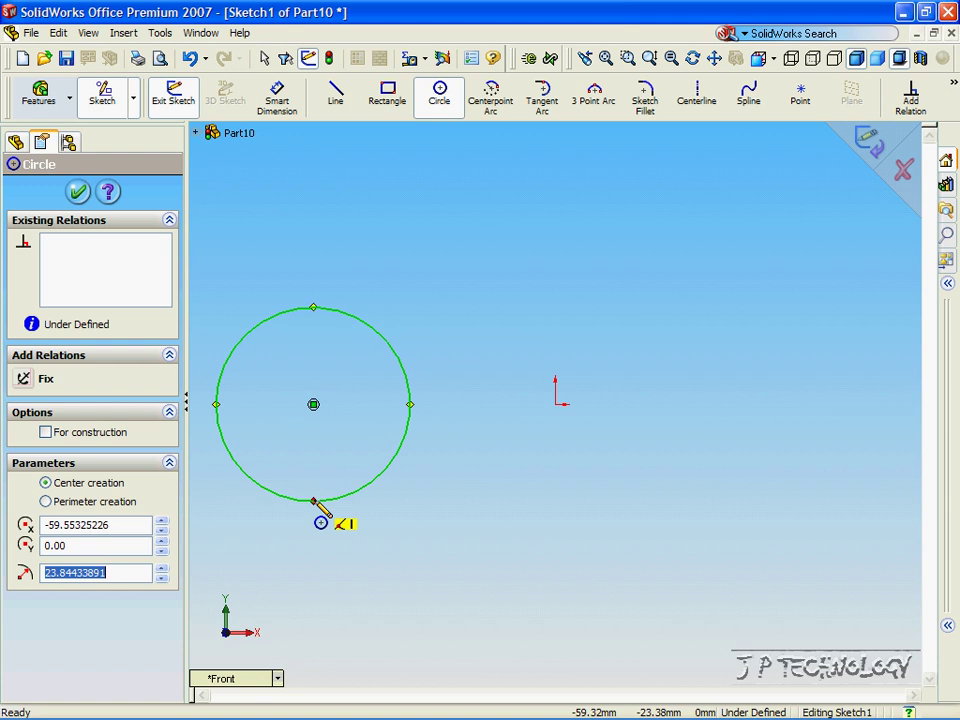
pyautogui.write('25')
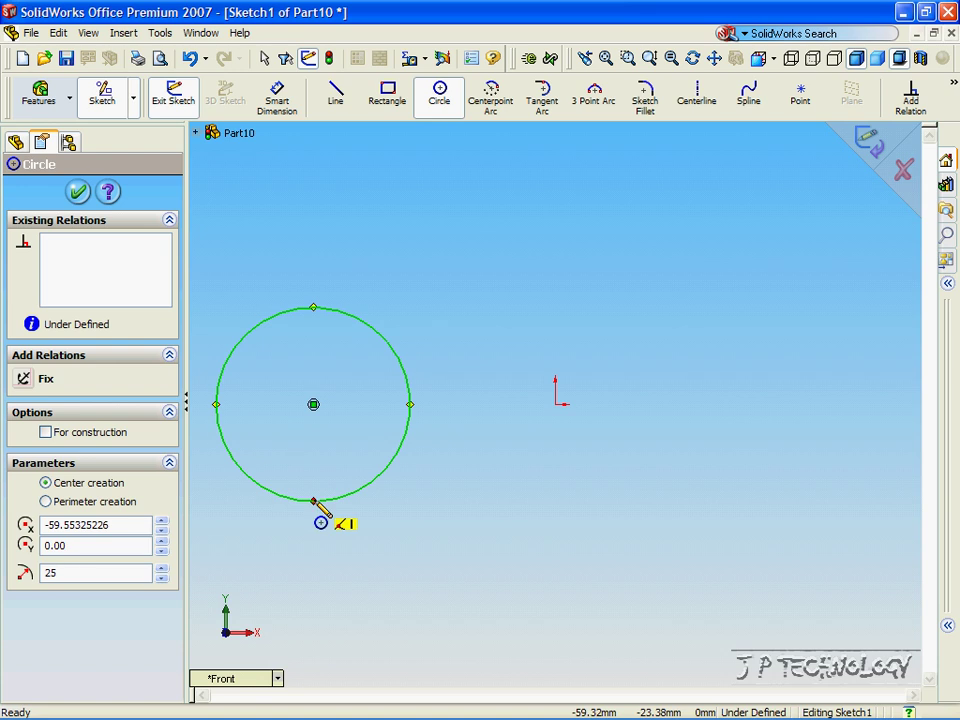
pyautogui.press('Return')
pyautogui.click(78, 195)
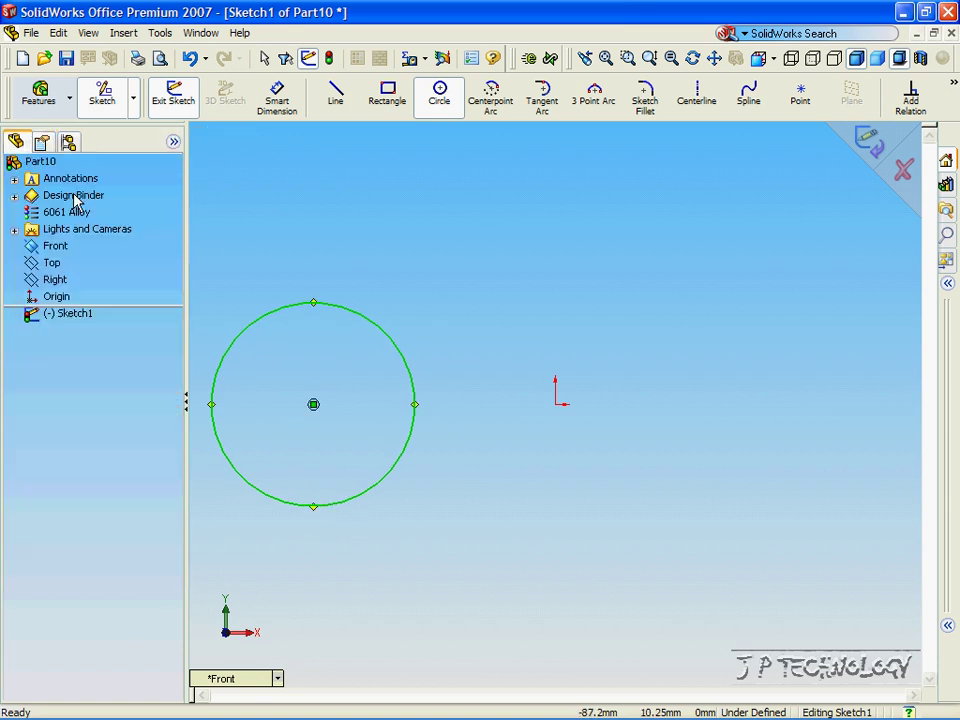
# Draw a vertical centerline through the origin beside the circle and exit Sketch1.
pyautogui.click(700, 100)
pyautogui.click(556, 404)
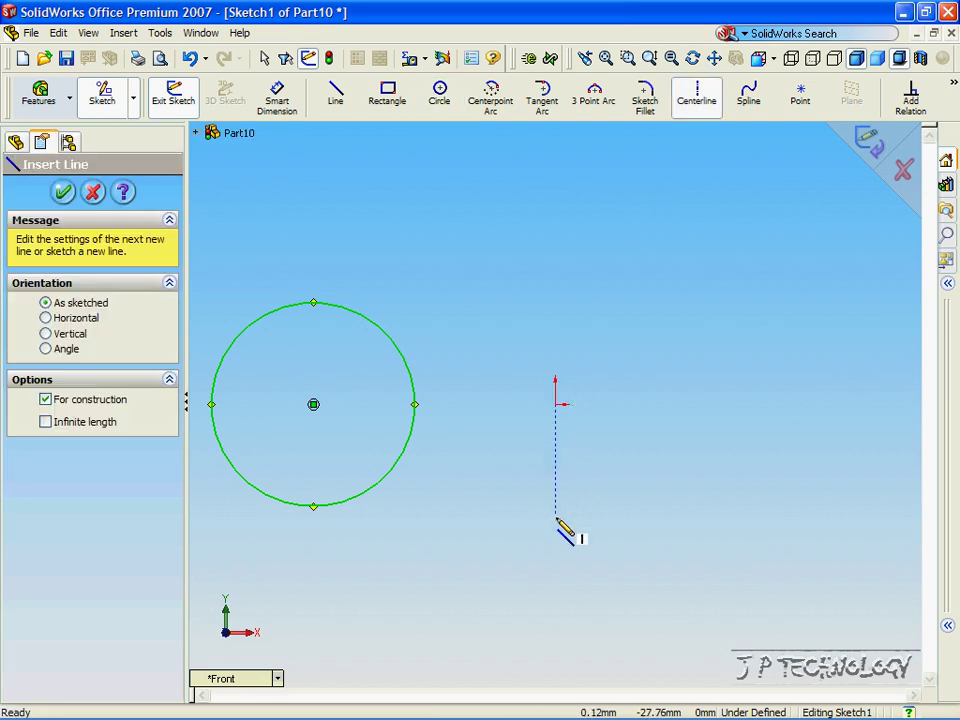
pyautogui.click(556, 556)
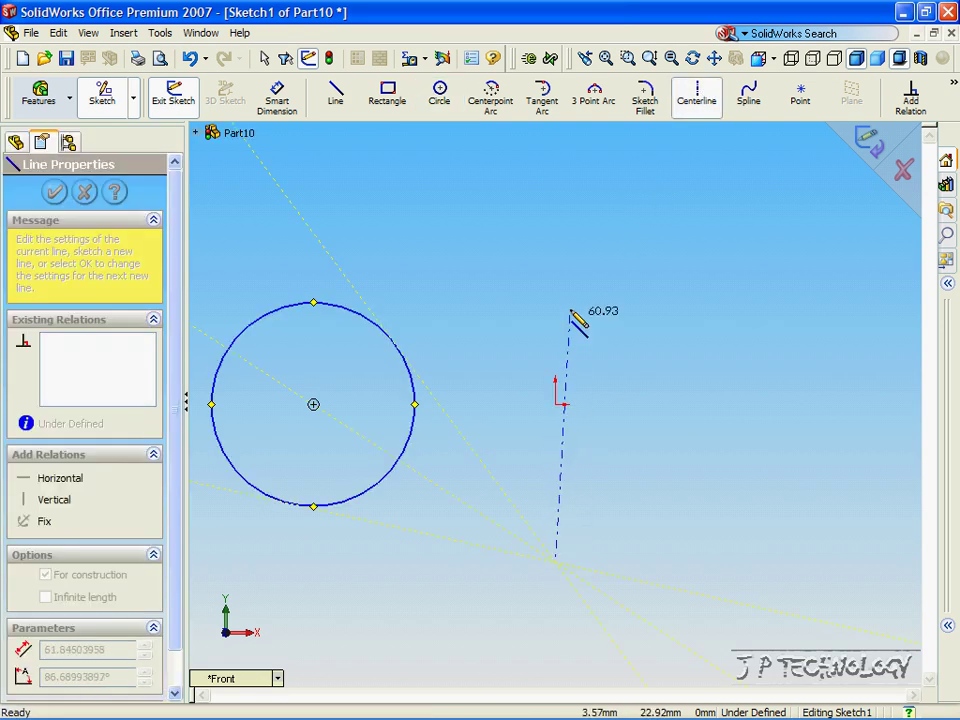
pyautogui.click(556, 234)
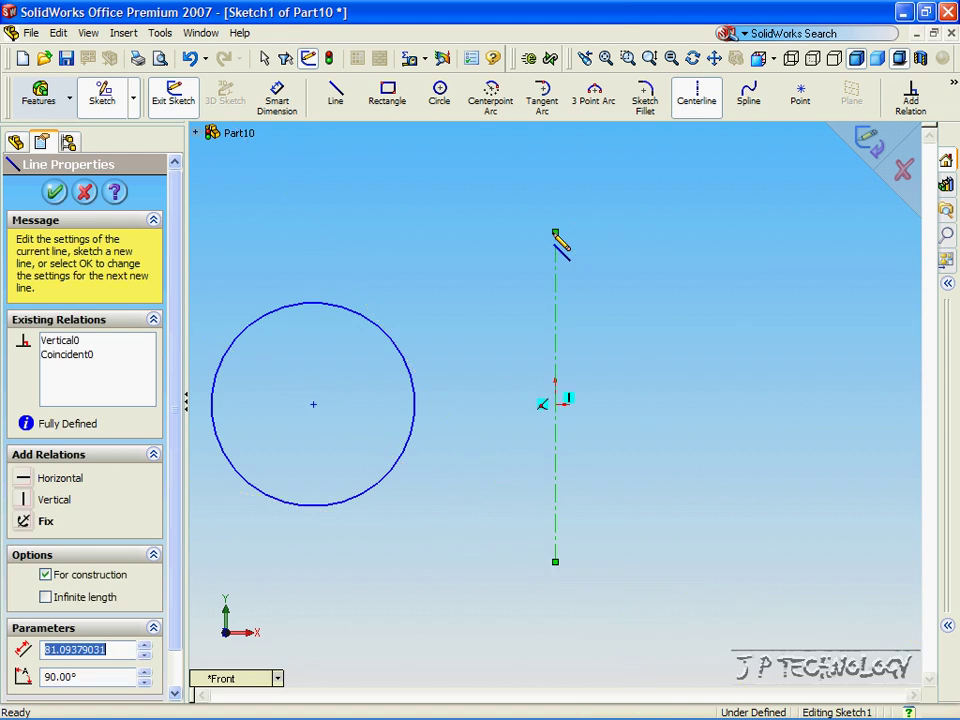
pyautogui.click(868, 142)
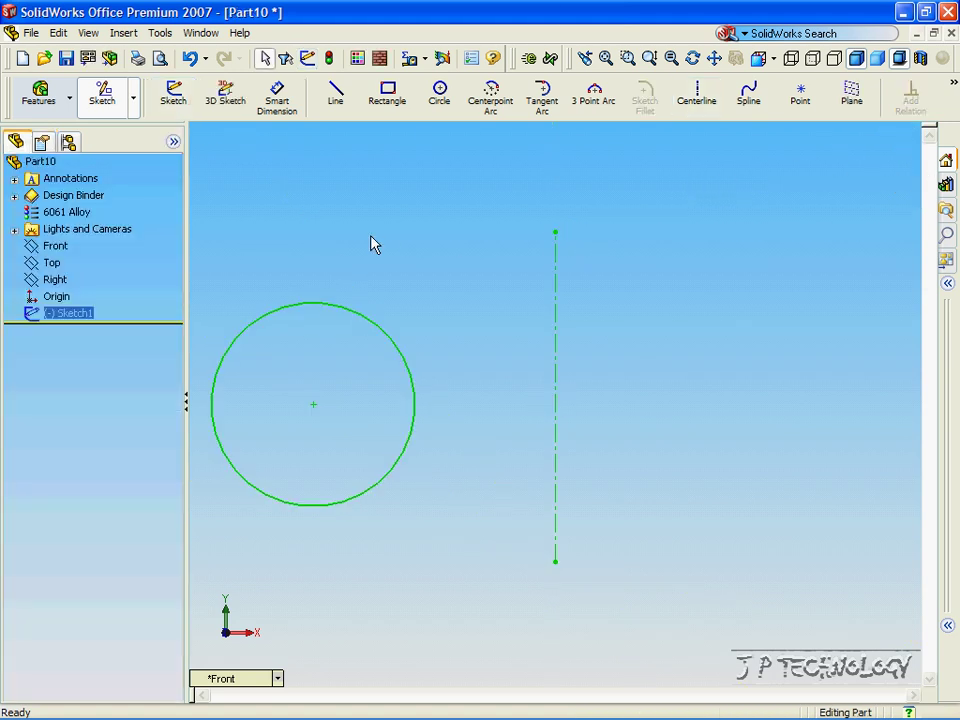
# Revolve the circle 90 degrees about the centerline and rotate the preview to inspect it.
pyautogui.click(40, 95)
pyautogui.click(280, 105)
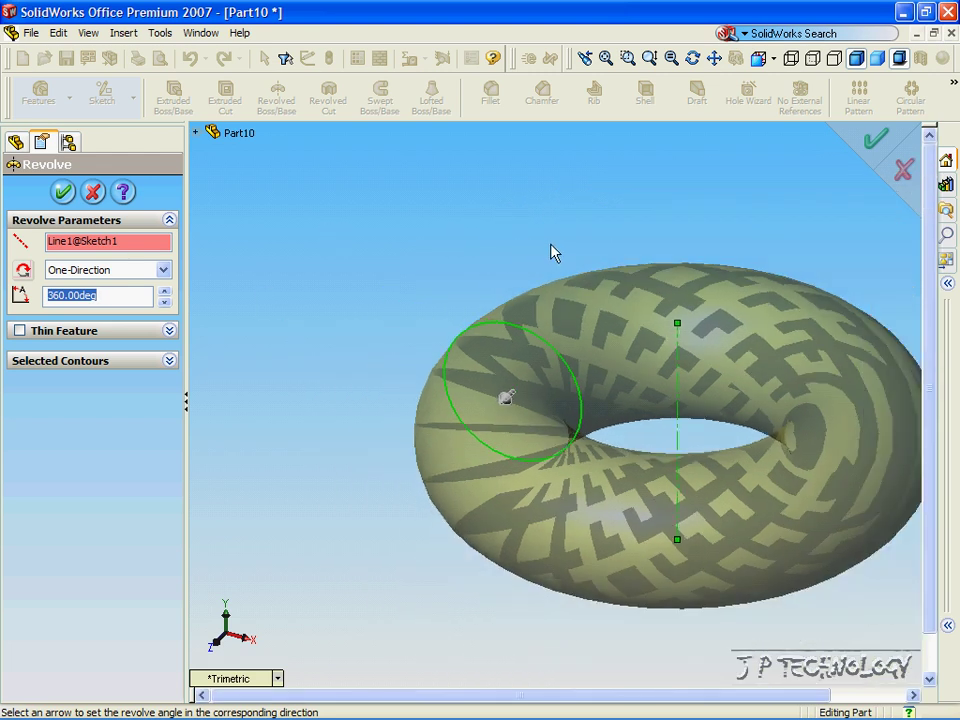
pyautogui.moveTo(550, 252); pyautogui.dragTo(558, 246, button='middle')
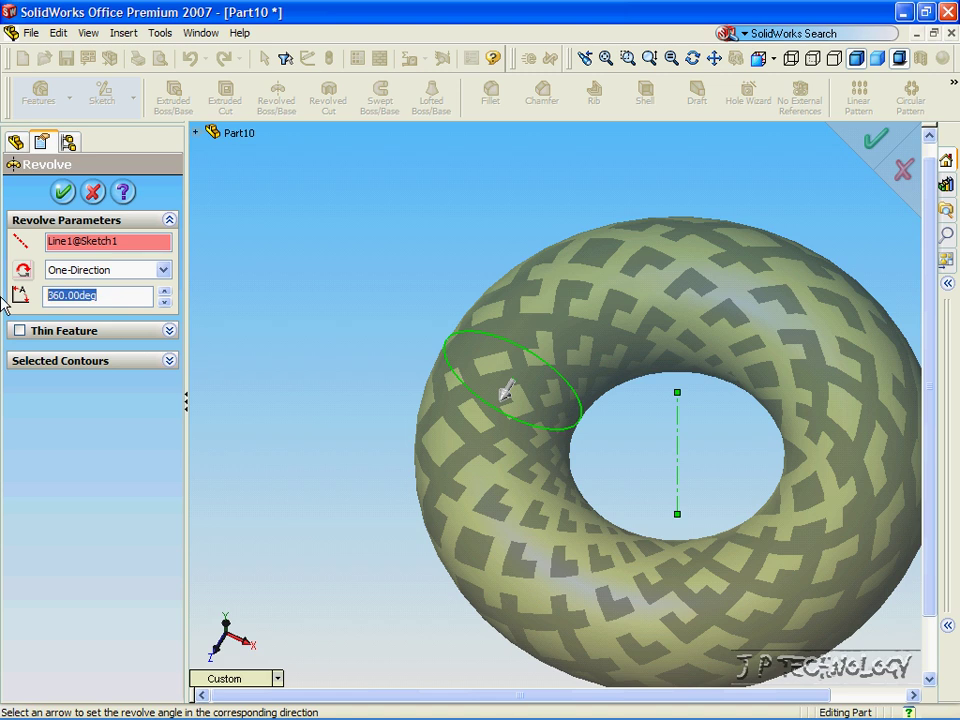
pyautogui.write('90')
pyautogui.press('Return')
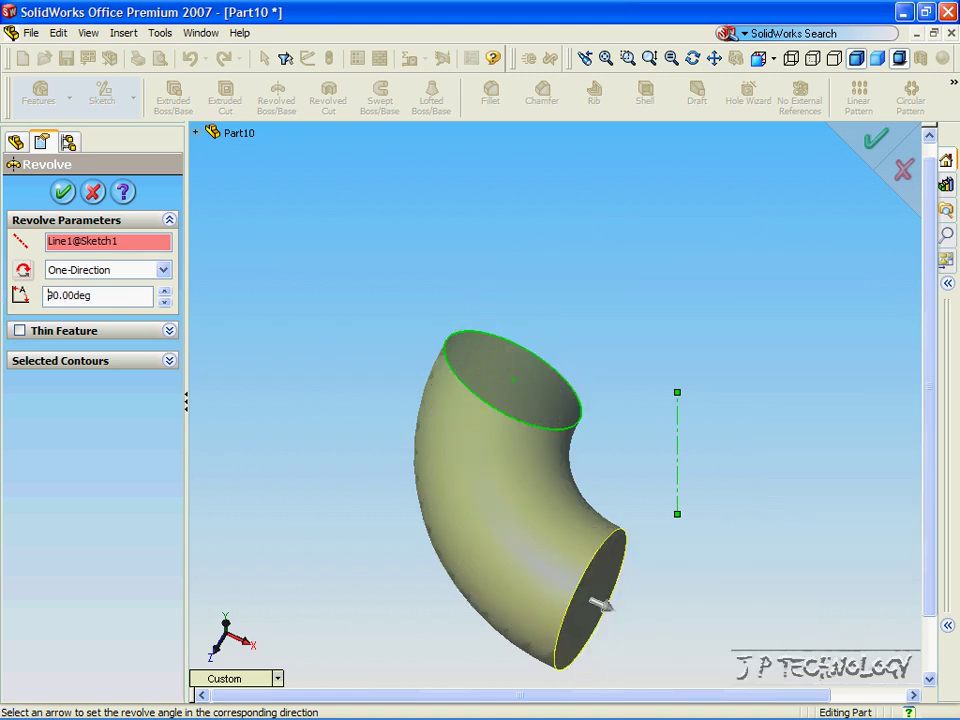
pyautogui.press('Up')
pyautogui.press('Up')
pyautogui.press('Up')
pyautogui.press('Up')
pyautogui.press('Up')
pyautogui.press('Up')
pyautogui.press('Up')
pyautogui.press('Up')
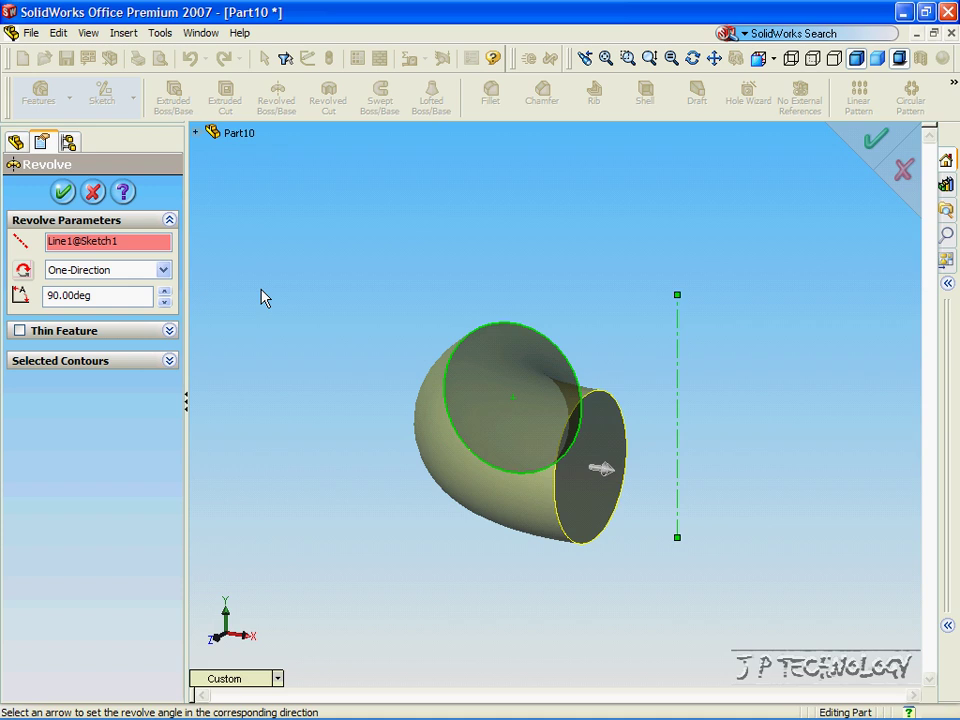
pyautogui.press('Up')
pyautogui.press('Up')
pyautogui.press('Up')
pyautogui.press('Up')
pyautogui.press('Up')
pyautogui.press('Up')
pyautogui.press('Up')
pyautogui.press('Up')
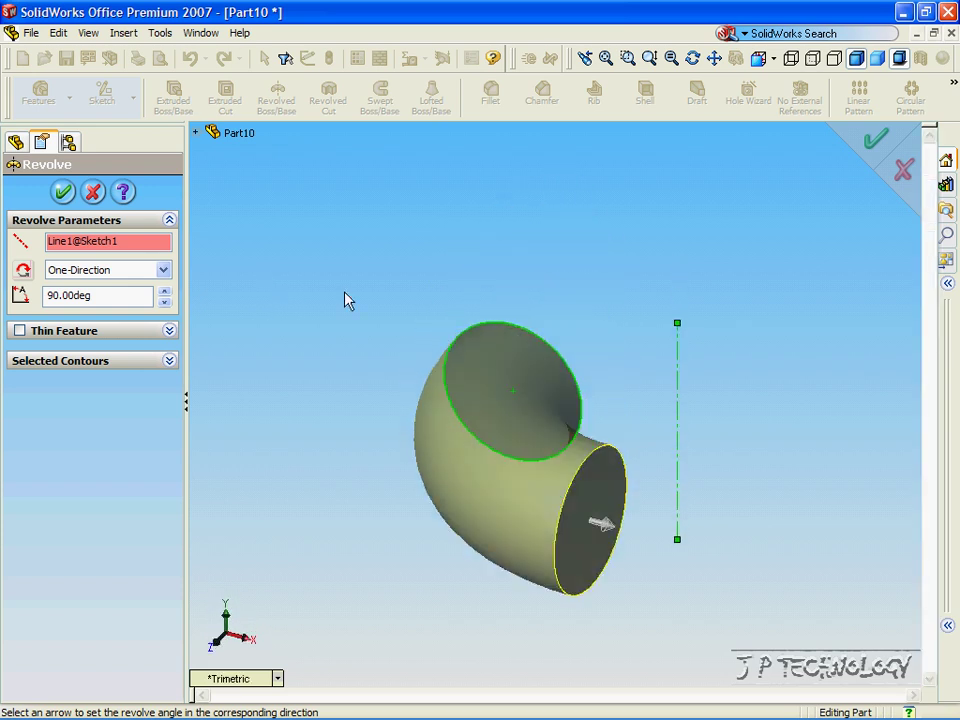
pyautogui.press('Up')
pyautogui.press('Up')
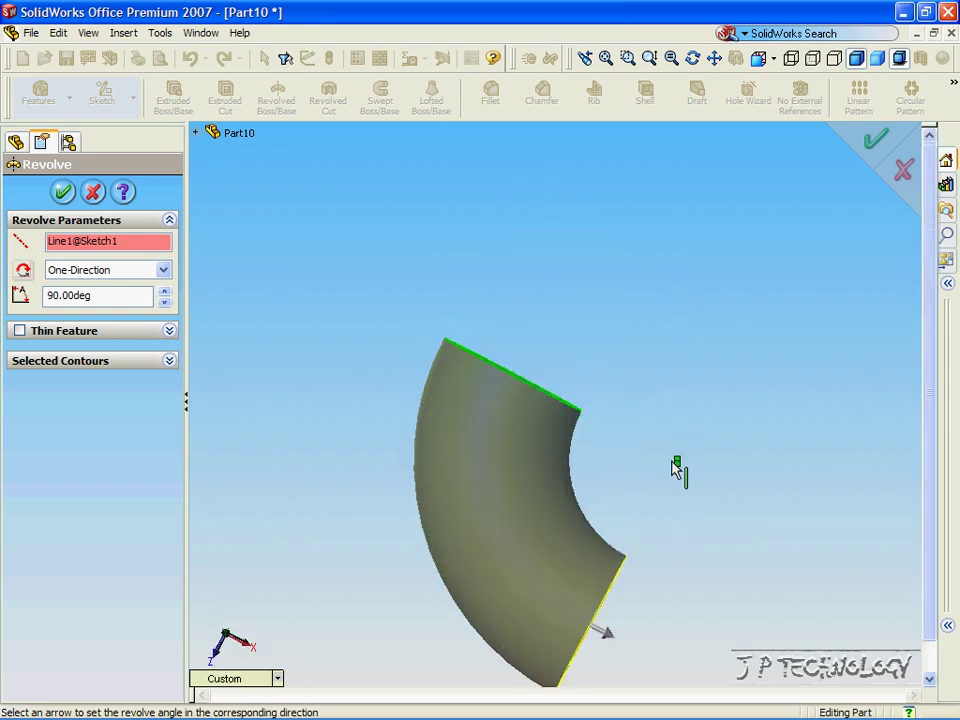
pyautogui.press('Up')
pyautogui.press('Up')
pyautogui.press('Up')
pyautogui.press('Down')
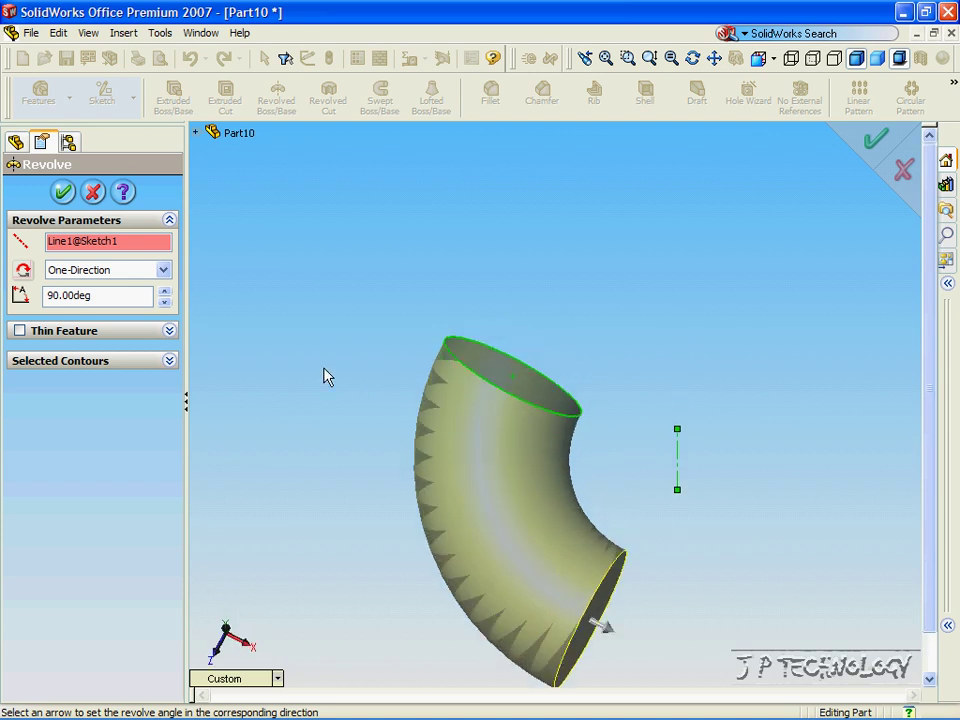
# Try other revolve angles with the spin arrows, then reset the angle to 90 degrees.
pyautogui.click(166, 292)
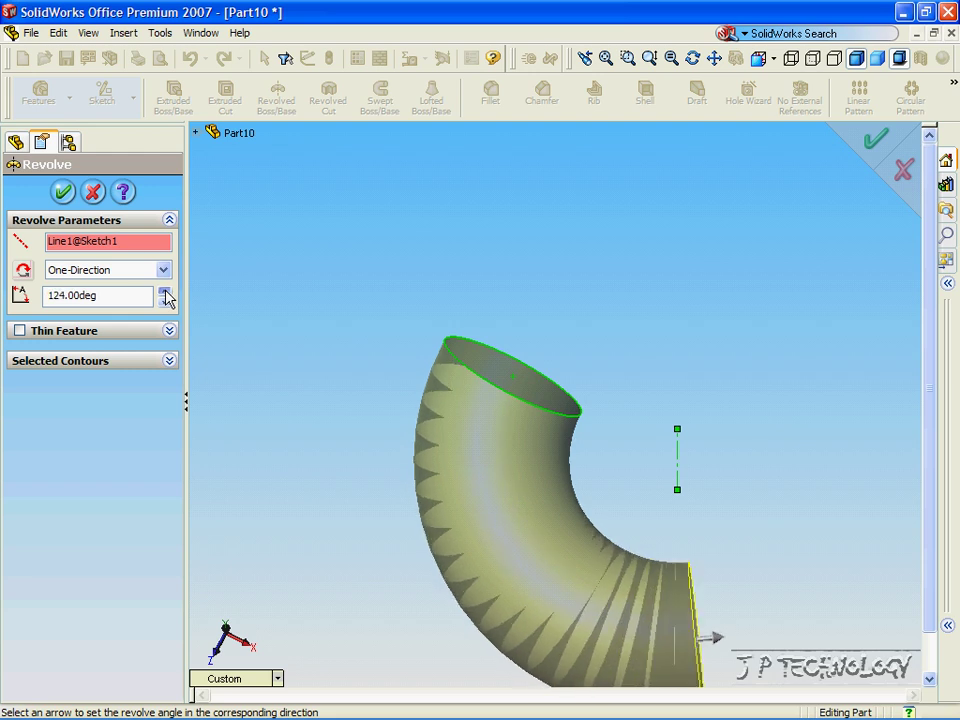
pyautogui.click(165, 302)
pyautogui.click(165, 302)
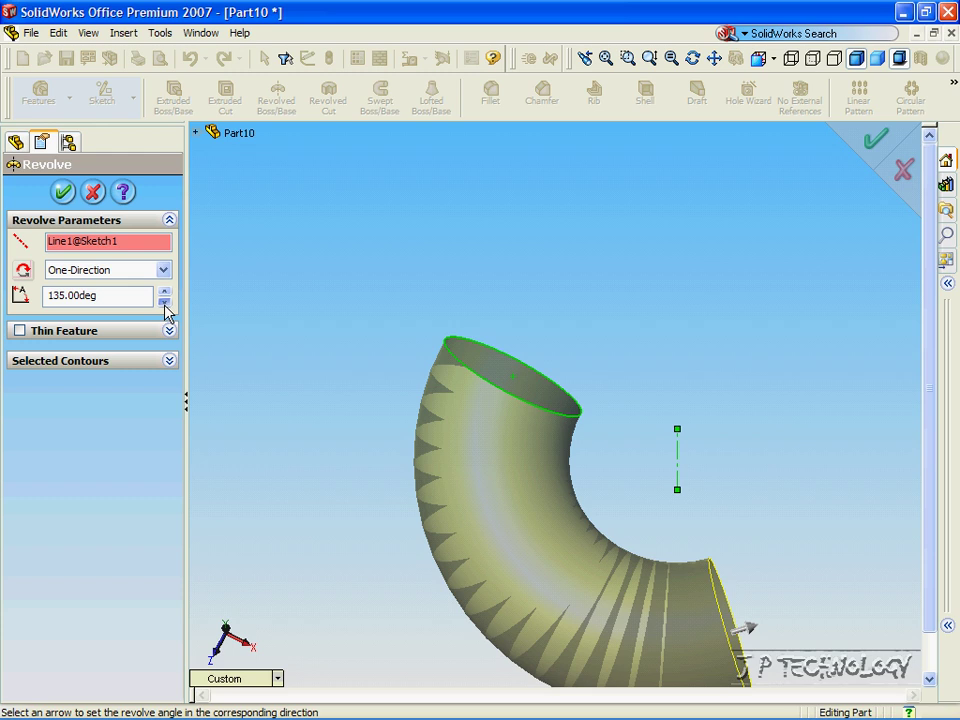
pyautogui.click(165, 302)
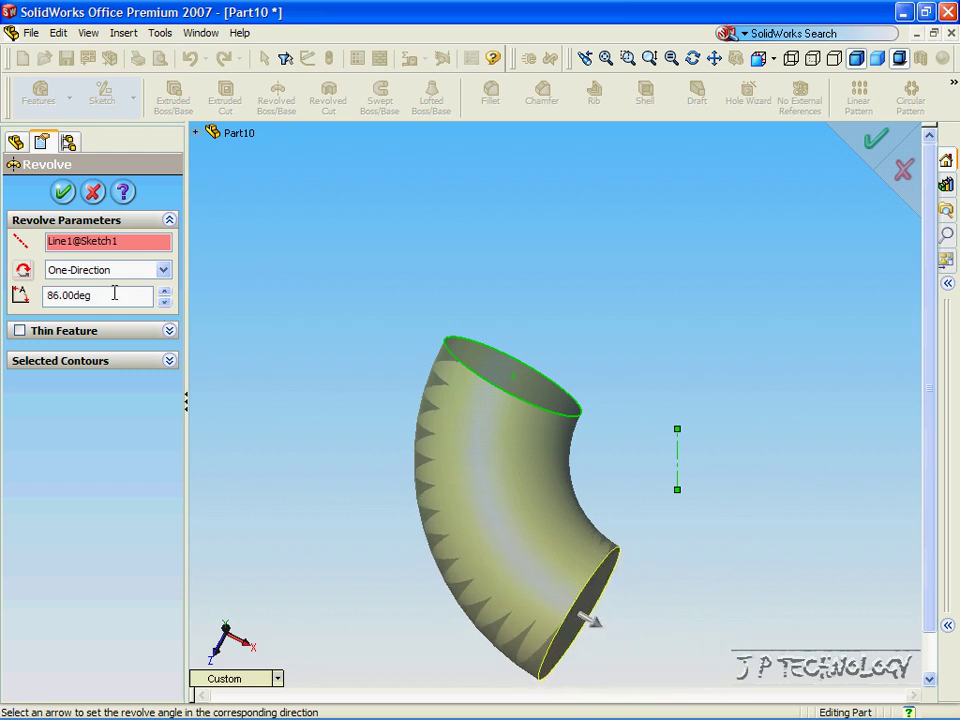
pyautogui.moveTo(115, 293); pyautogui.dragTo(3, 308)
pyautogui.write('90')
pyautogui.press('Return')
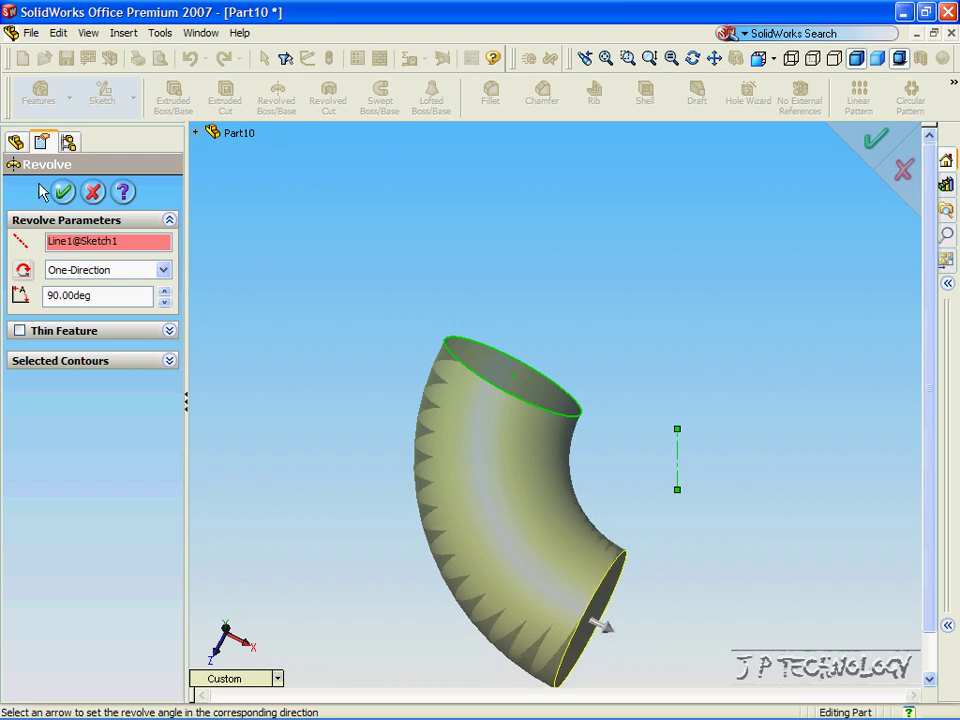
# Accept the 90-degree revolve and rotate the elbow from an isometric view.
pyautogui.click(63, 193)
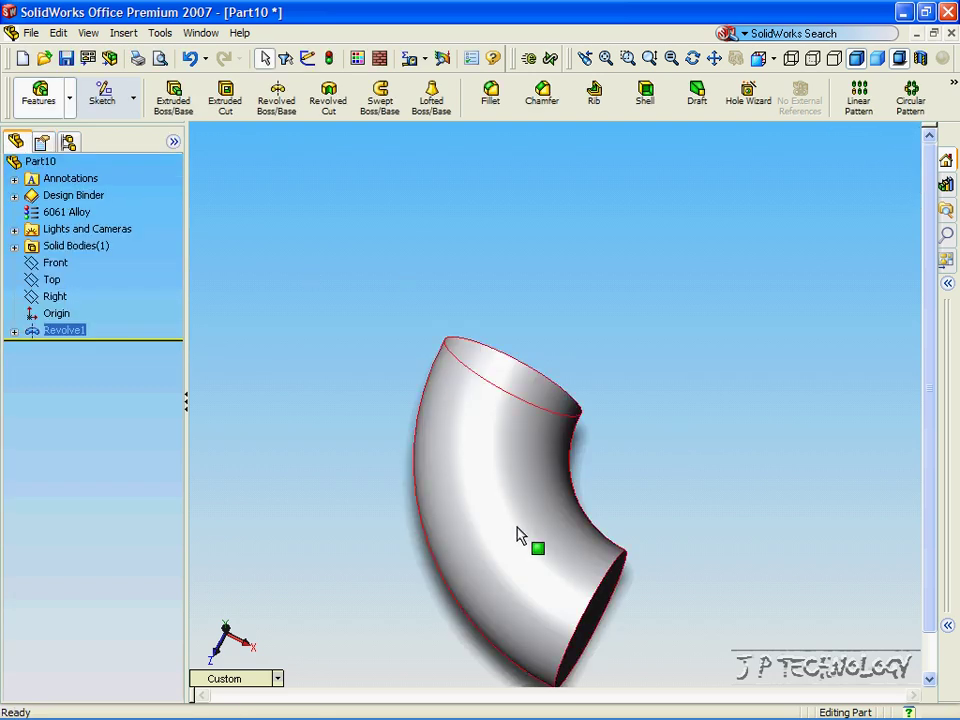
pyautogui.click(263, 680)
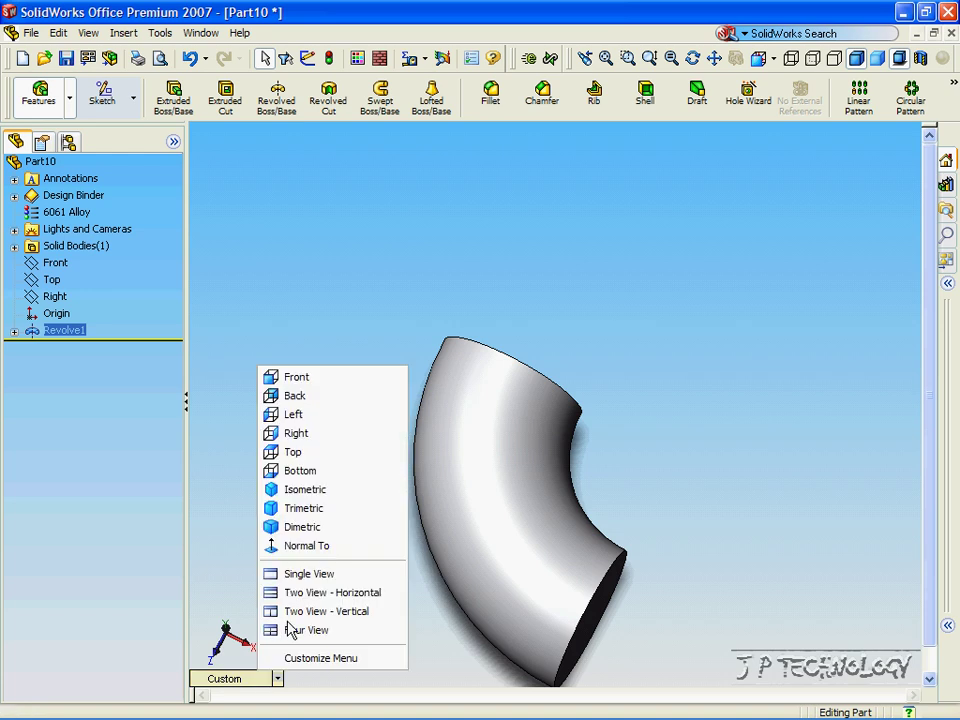
pyautogui.click(320, 490)
pyautogui.scroll(2, 322, 500)
pyautogui.press('Left')
pyautogui.press('Left')
pyautogui.press('Left')
pyautogui.press('Left')
pyautogui.press('Left')
pyautogui.press('Left')
pyautogui.press('Left')
pyautogui.press('Left')
pyautogui.press('Left')
pyautogui.press('Left')
pyautogui.press('Left')
pyautogui.press('Left')
pyautogui.press('Left')
pyautogui.press('Left')
pyautogui.press('Left')
pyautogui.press('Left')
pyautogui.press('Left')
pyautogui.press('Left')
pyautogui.press('Left')
pyautogui.press('Left')
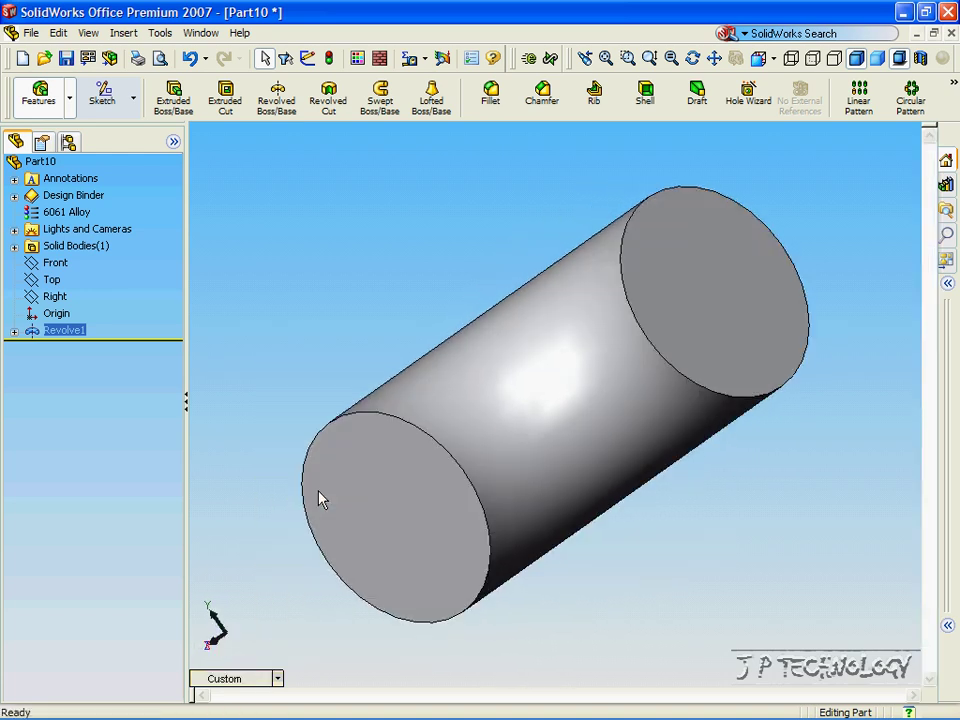
pyautogui.press('Down')
pyautogui.press('Down')
pyautogui.press('Down')
pyautogui.press('Down')
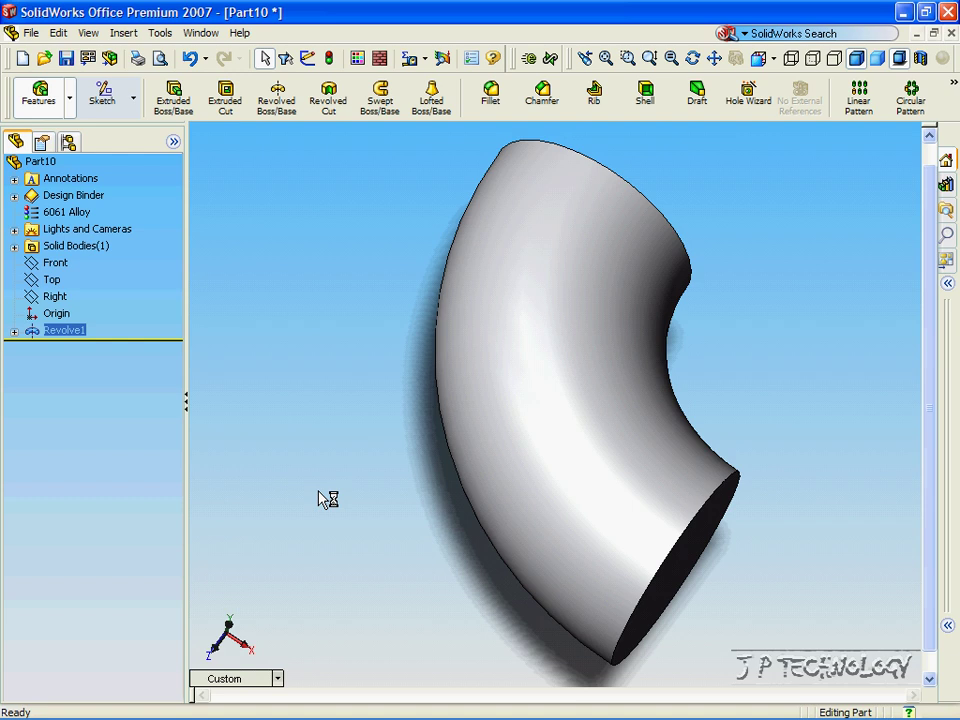
pyautogui.press('Up')
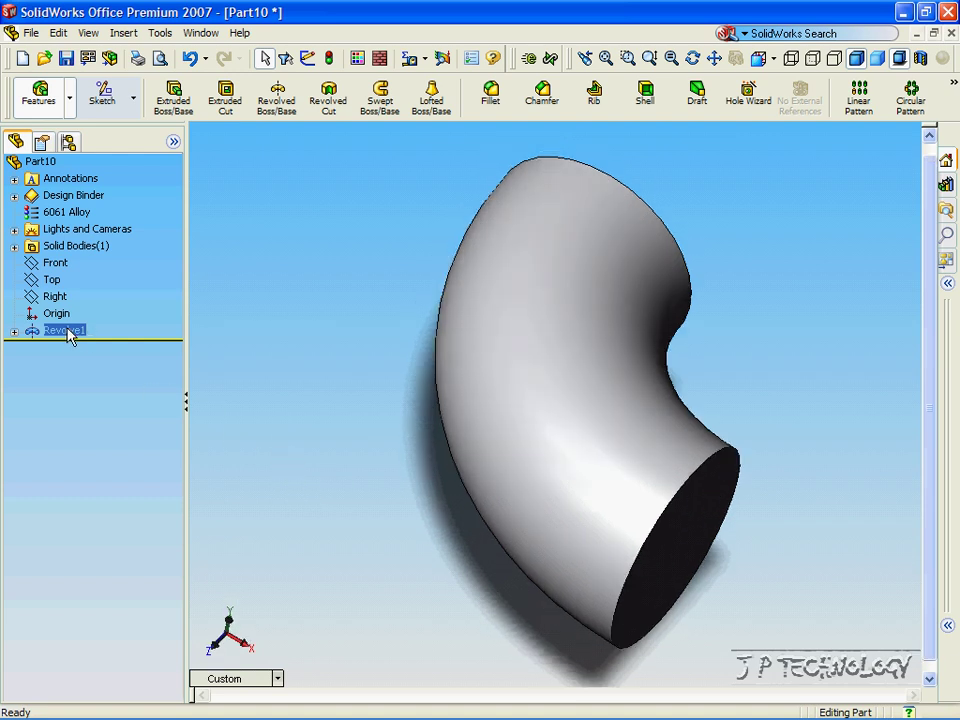
# Reopen Revolve1's profile sketch and turn the view to face it squarely.
pyautogui.rightClick(69, 336)
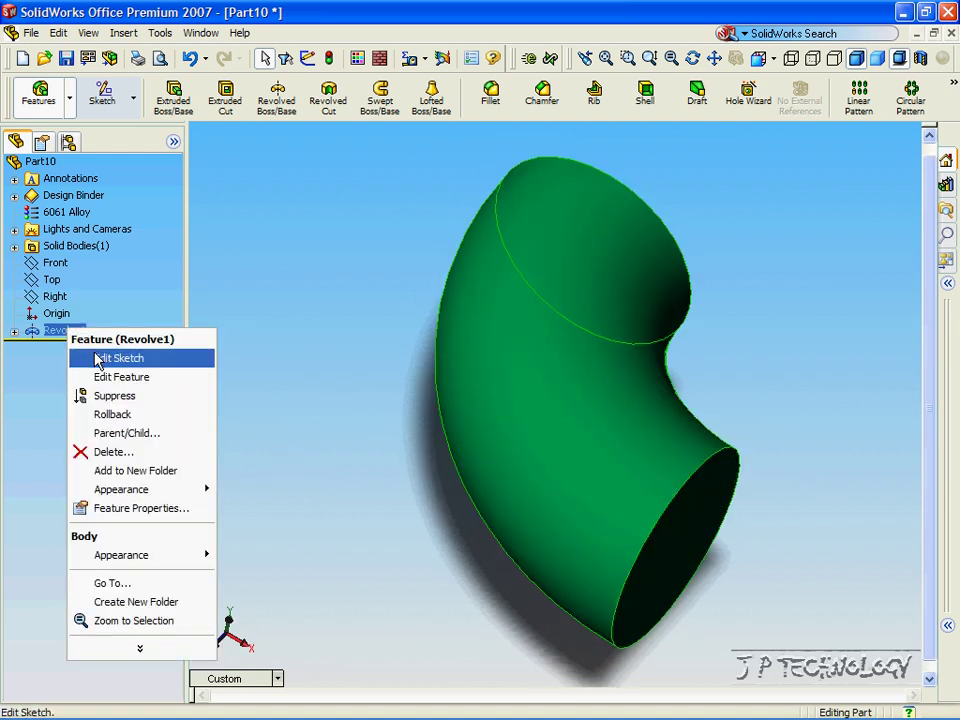
pyautogui.click(97, 360)
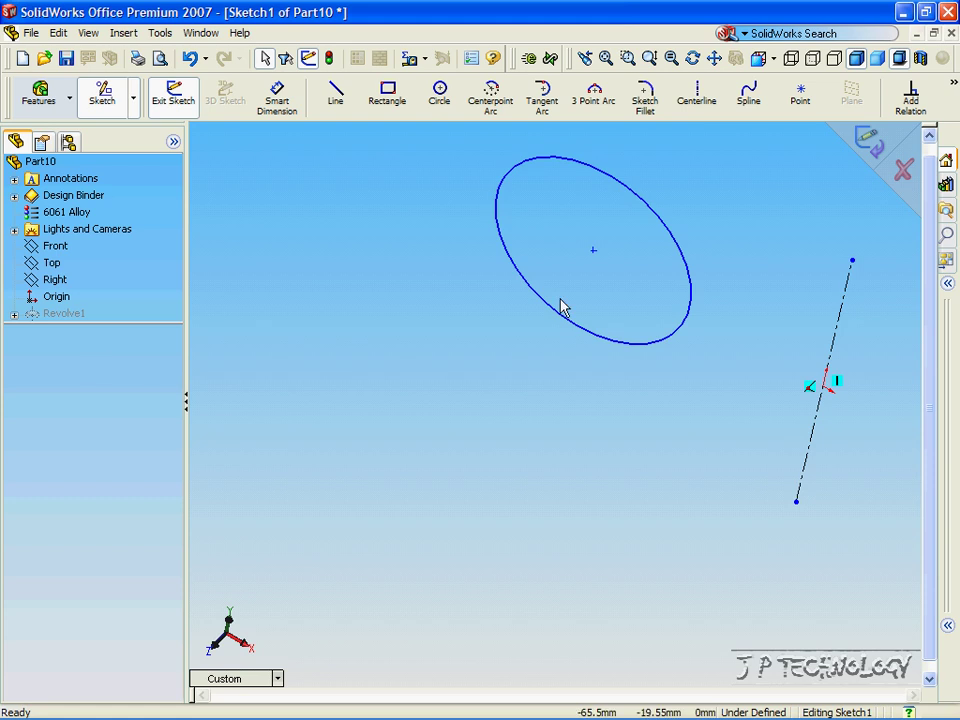
pyautogui.hotkey('ctrl', '8')
# Dimension the circle centre 100 mm from the centerline and exit to rebuild the elbow.
pyautogui.click(277, 108)
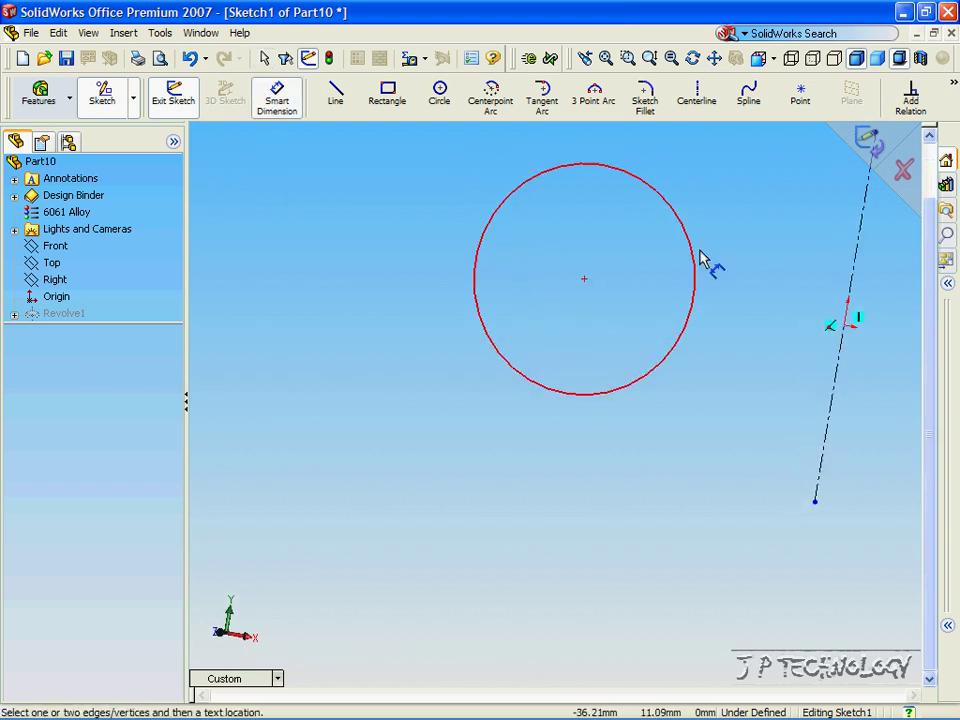
pyautogui.click(852, 295)
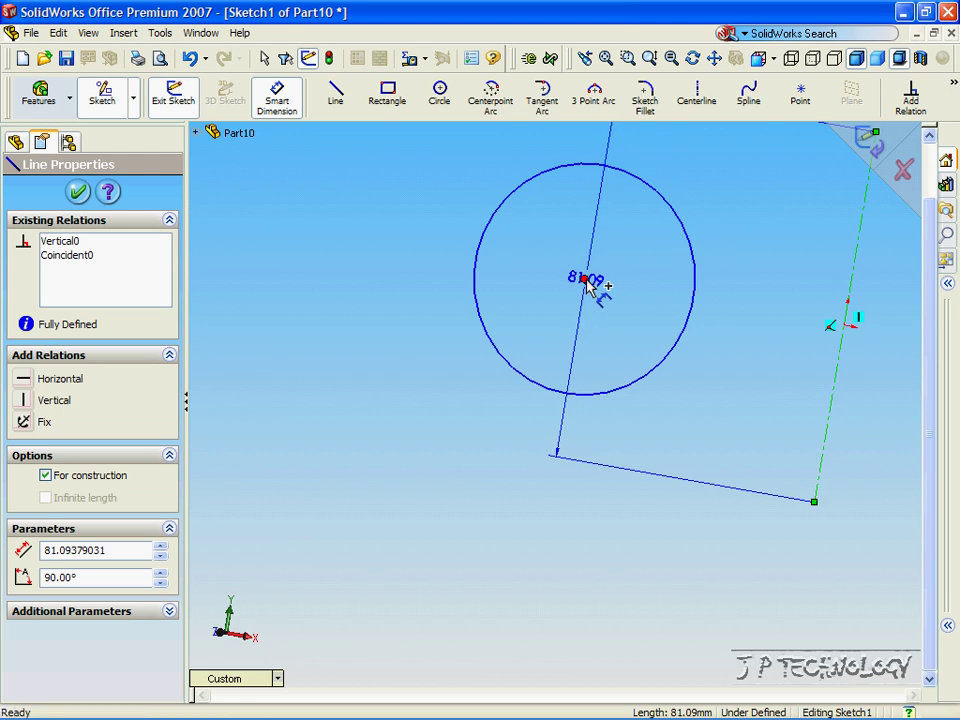
pyautogui.click(585, 279)
pyautogui.click(605, 555)
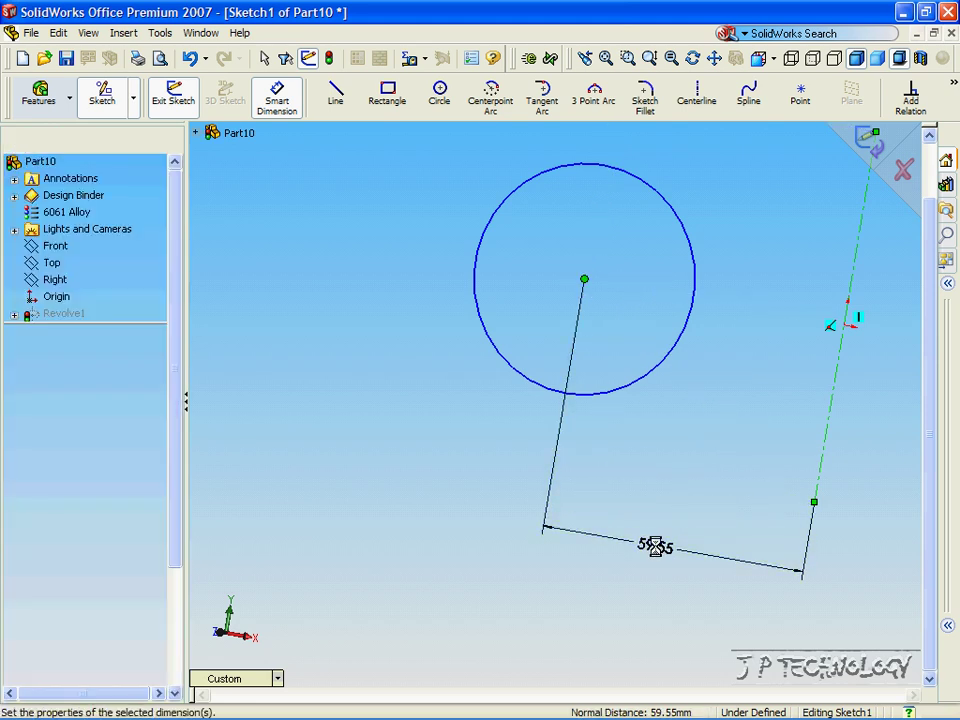
pyautogui.write('100')
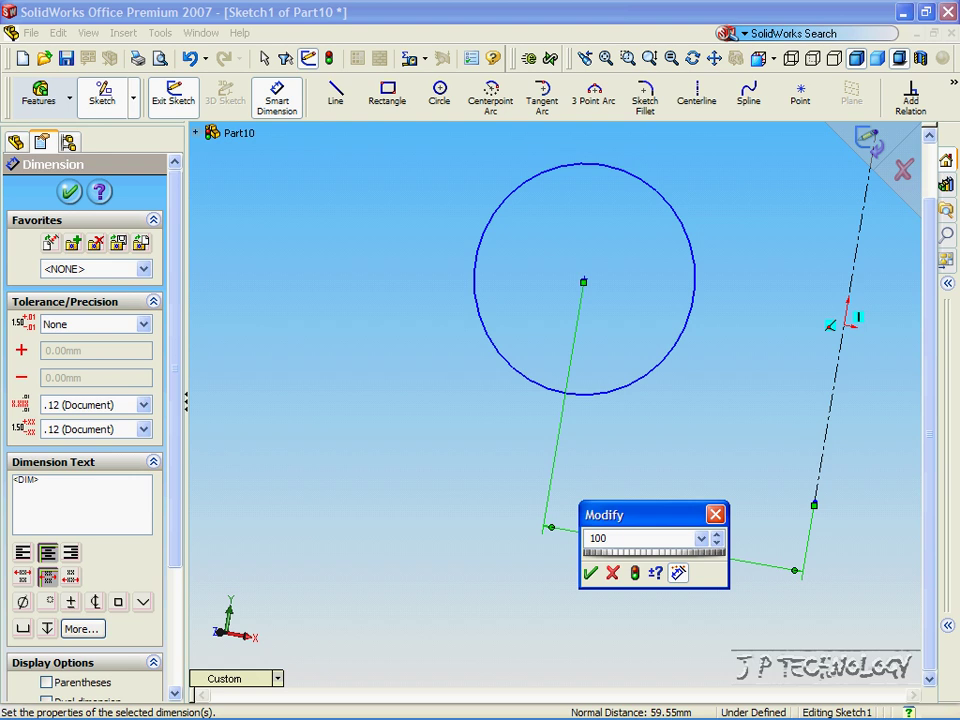
pyautogui.press('Return')
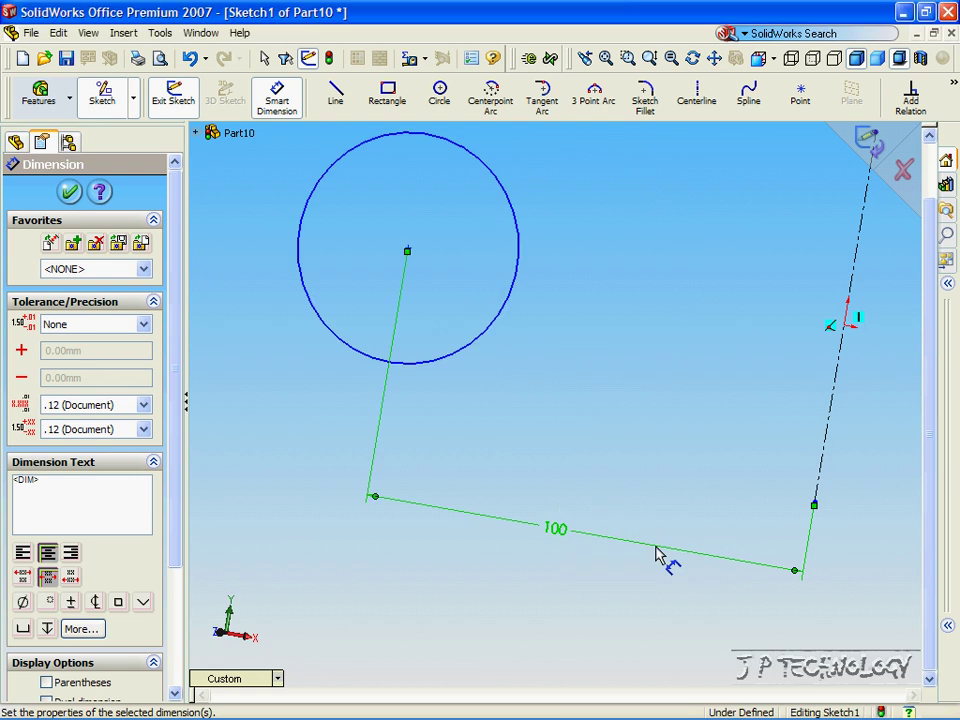
pyautogui.click(72, 193)
pyautogui.click(868, 140)
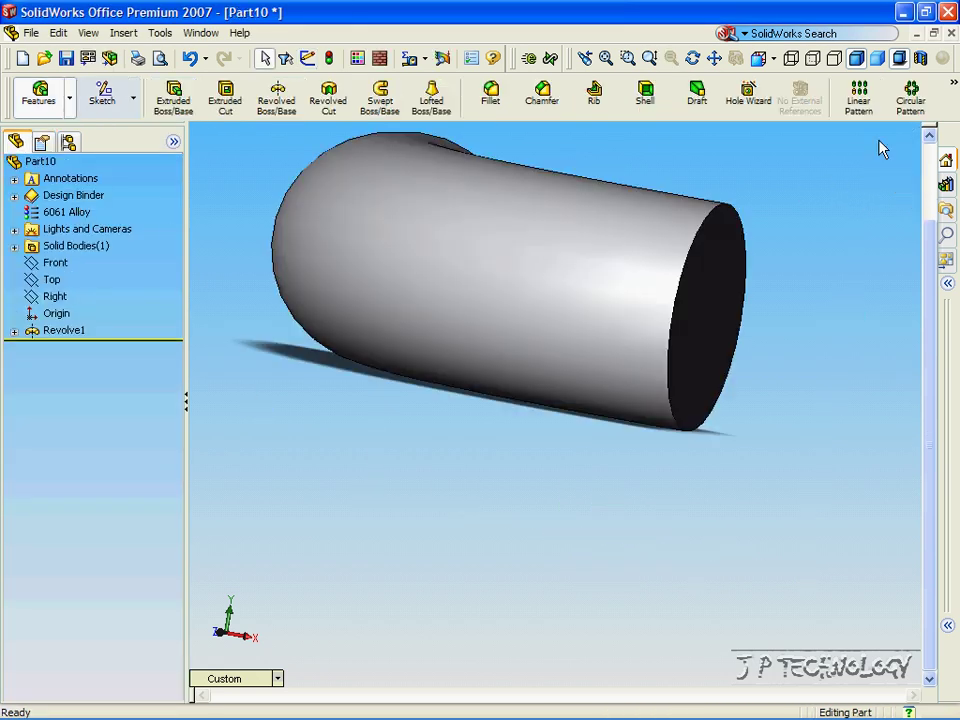
# Zoom out and orbit the widened elbow until its open end faces forward.
pyautogui.scroll(-5, 600, 565)
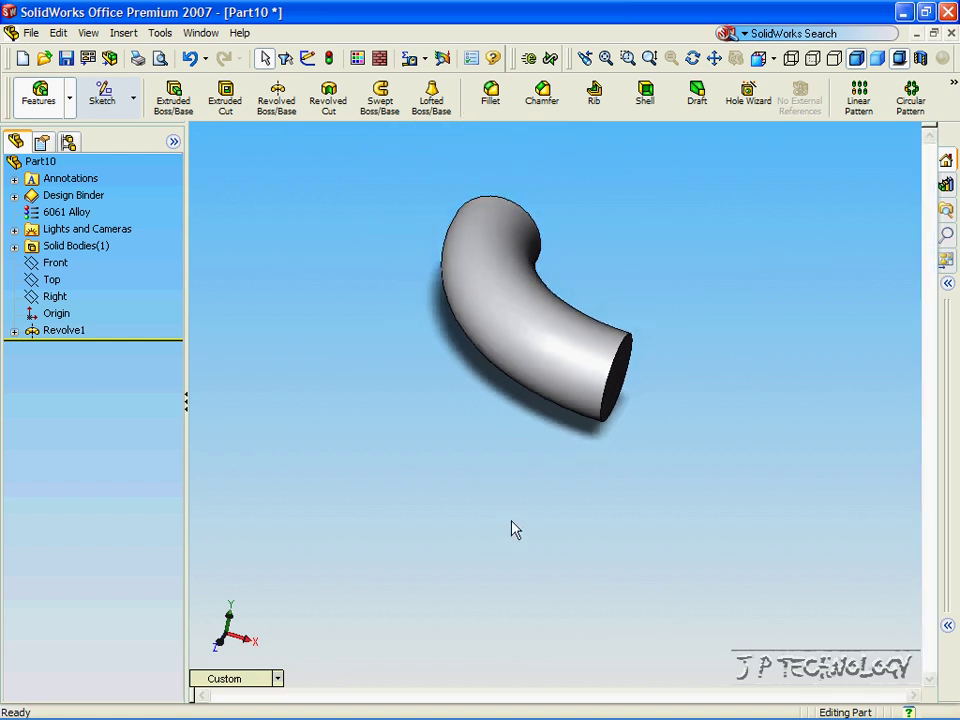
pyautogui.moveTo(514, 529); pyautogui.dragTo(514, 446, button='middle')
pyautogui.moveTo(510, 360); pyautogui.dragTo(578, 300, button='middle')
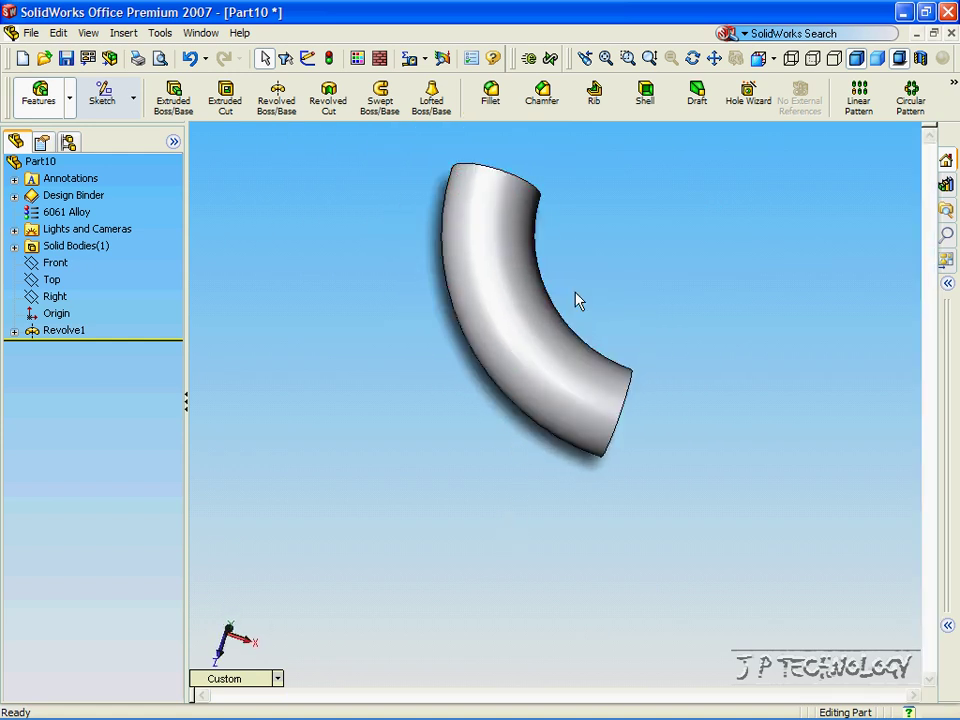
pyautogui.moveTo(641, 349); pyautogui.dragTo(624, 369, button='middle')
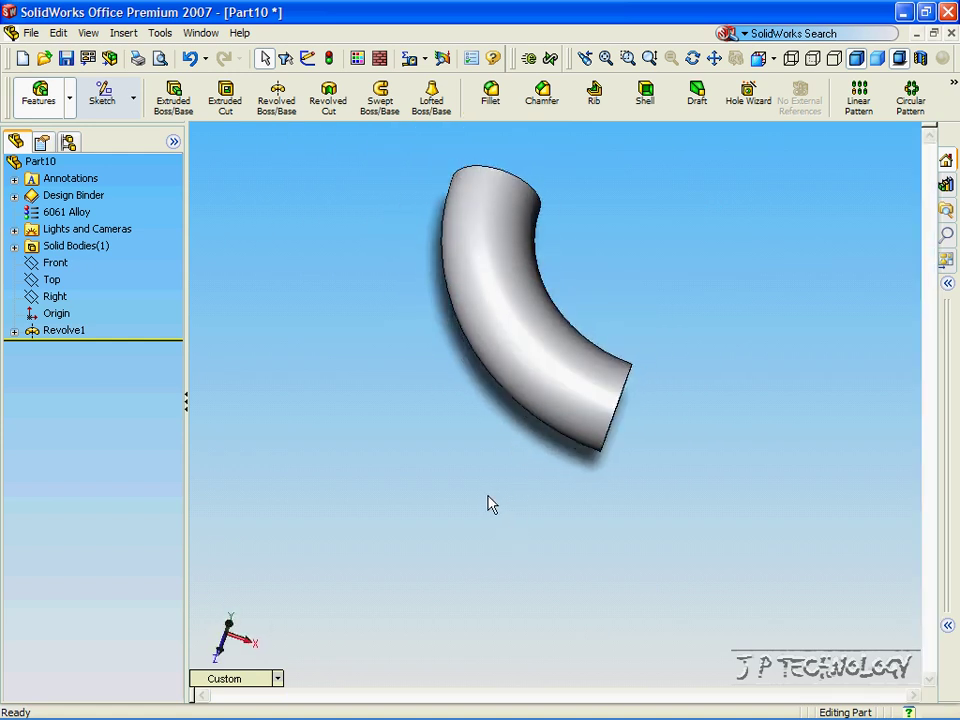
pyautogui.moveTo(487, 496); pyautogui.dragTo(394, 388, button='middle')
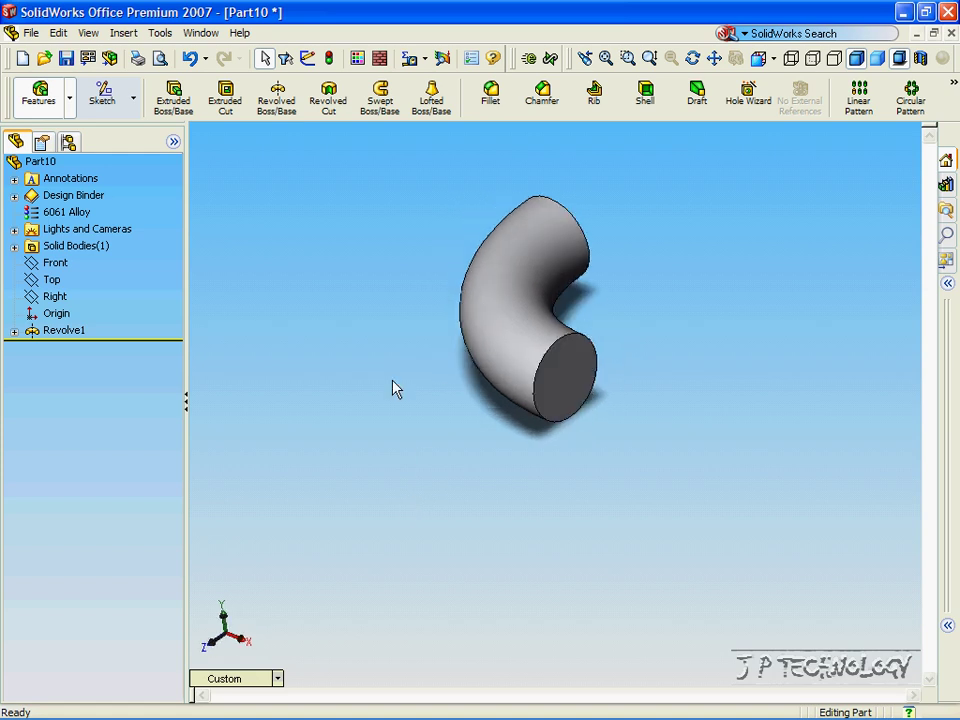